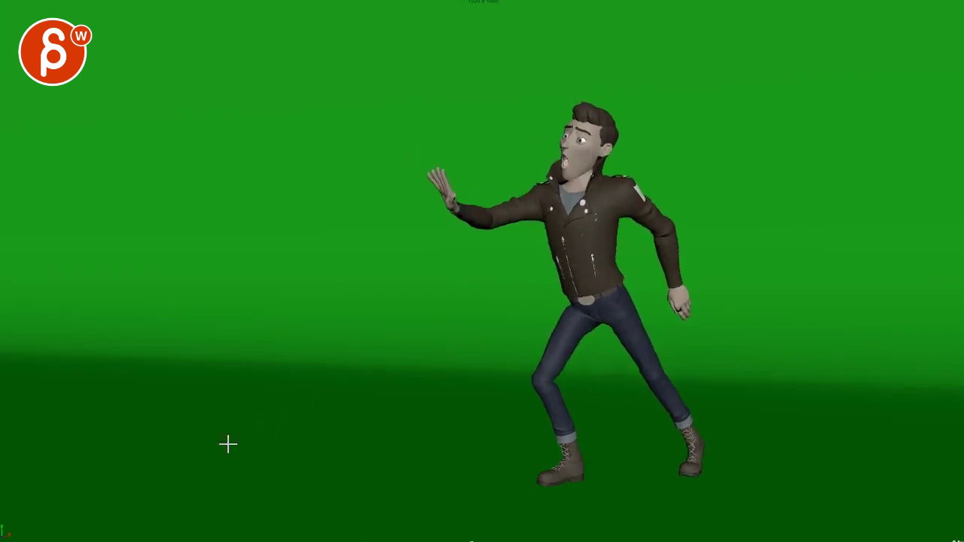
Sketch a boxy robot in the empty space in front of the character, with a body, neck, head and two arms with round hands.
mouse_move(346, 469)
mouse_down()
mouse_move(148, 472)
mouse_move(131, 282)
mouse_up()
drag(351, 381, 364, 418)
mouse_move(355, 456)
mouse_down()
mouse_move(189, 225)
mouse_move(149, 450)
mouse_up()
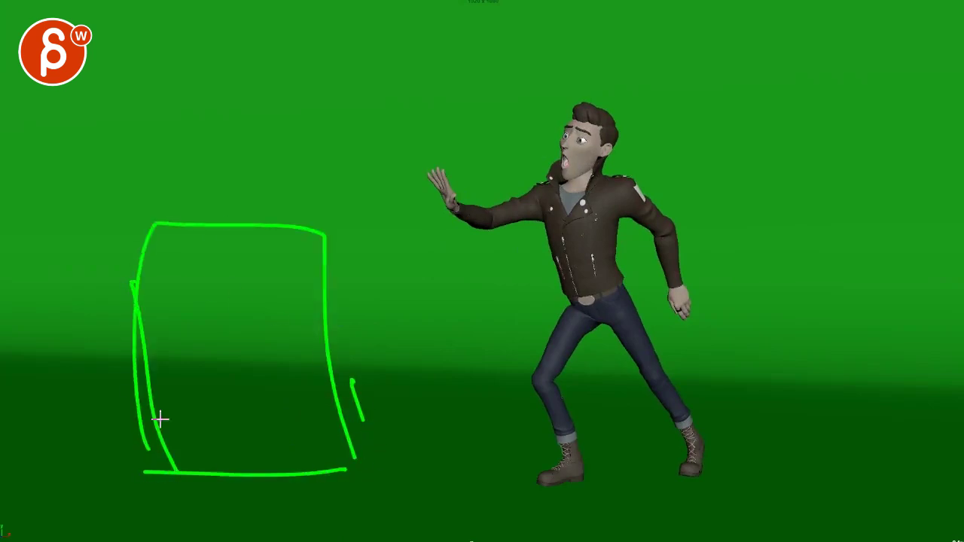
drag(249, 223, 226, 179)
mouse_move(191, 122)
mouse_down()
mouse_move(266, 163)
mouse_move(250, 90)
mouse_move(260, 167)
mouse_up()
mouse_move(325, 294)
mouse_down()
mouse_move(372, 287)
mouse_move(392, 301)
mouse_move(371, 291)
mouse_up()
mouse_move(135, 286)
mouse_down()
mouse_move(90, 270)
mouse_move(57, 274)
mouse_move(41, 264)
mouse_move(61, 282)
mouse_up()
Add eyes, a mouth, feet and a ground line to the robot sketch, and clear the annotations.
drag(269, 279, 266, 281)
drag(197, 285, 211, 285)
drag(254, 308, 234, 310)
drag(209, 313, 208, 325)
drag(326, 472, 337, 475)
drag(159, 485, 170, 474)
mouse_move(115, 493)
mouse_down()
mouse_move(231, 489)
mouse_move(344, 498)
mouse_up()
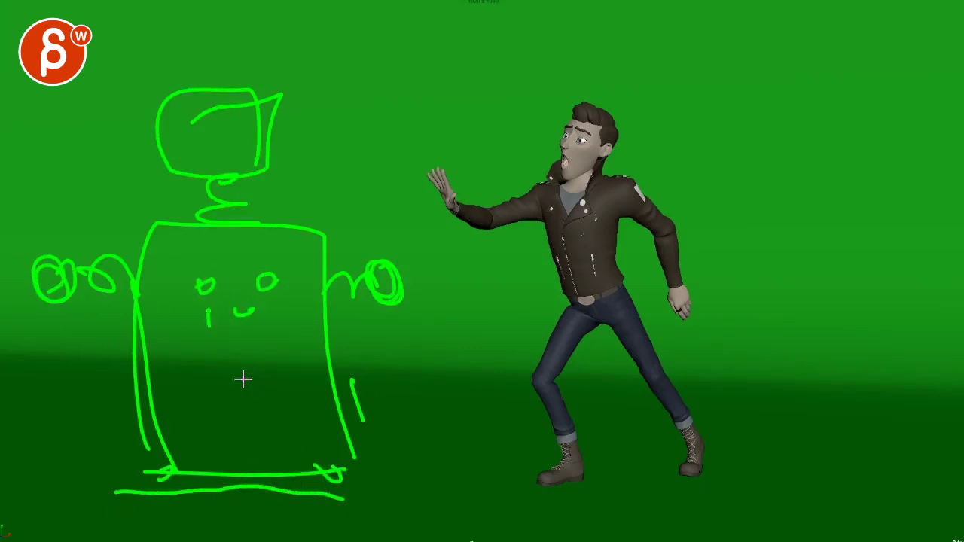
key(Escape)
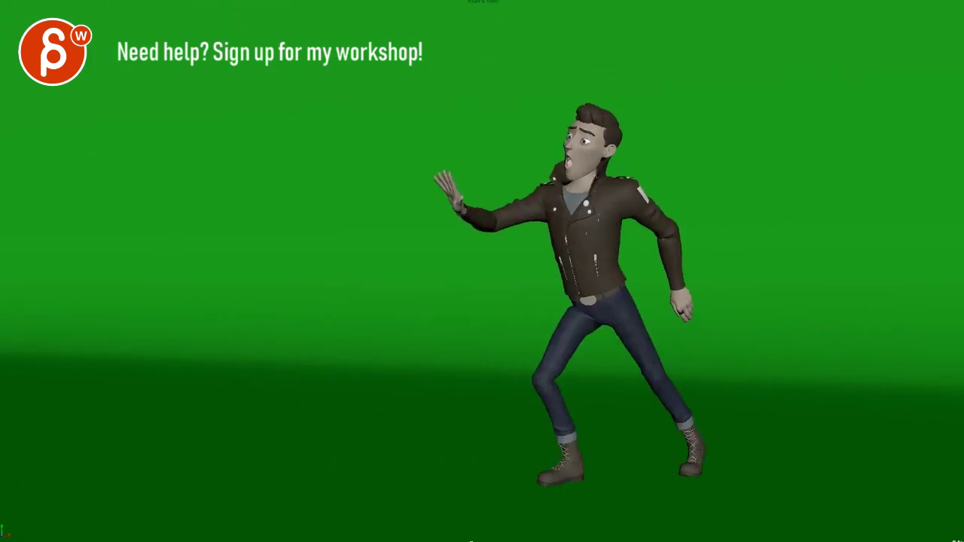
Trace the lunging character's hips, legs, torso, outstretched hand and head as pose lines.
mouse_move(635, 294)
mouse_down()
mouse_move(576, 303)
mouse_move(546, 336)
mouse_move(544, 454)
mouse_move(702, 454)
mouse_up()
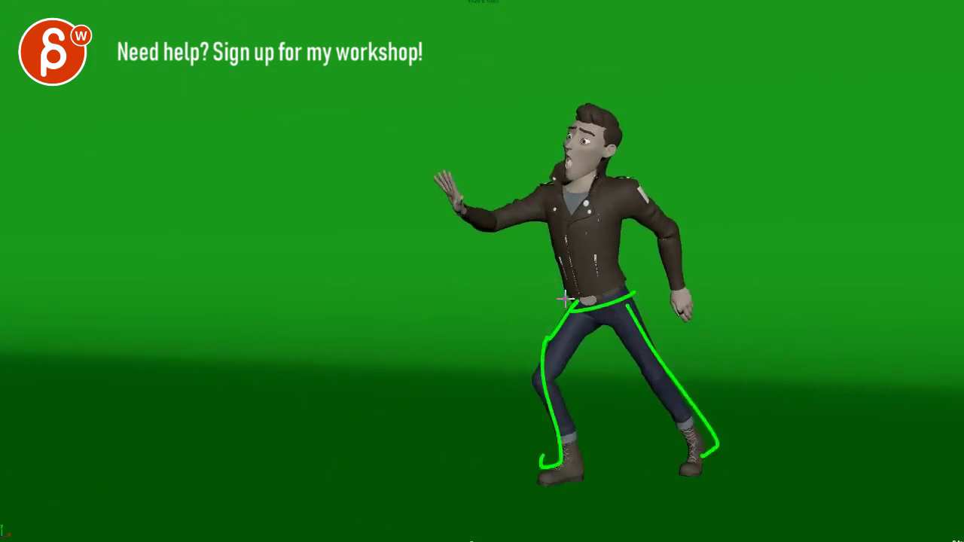
drag(569, 301, 560, 202)
drag(586, 245, 619, 279)
drag(461, 205, 437, 144)
mouse_move(599, 126)
mouse_down()
mouse_move(549, 162)
mouse_move(578, 127)
mouse_up()
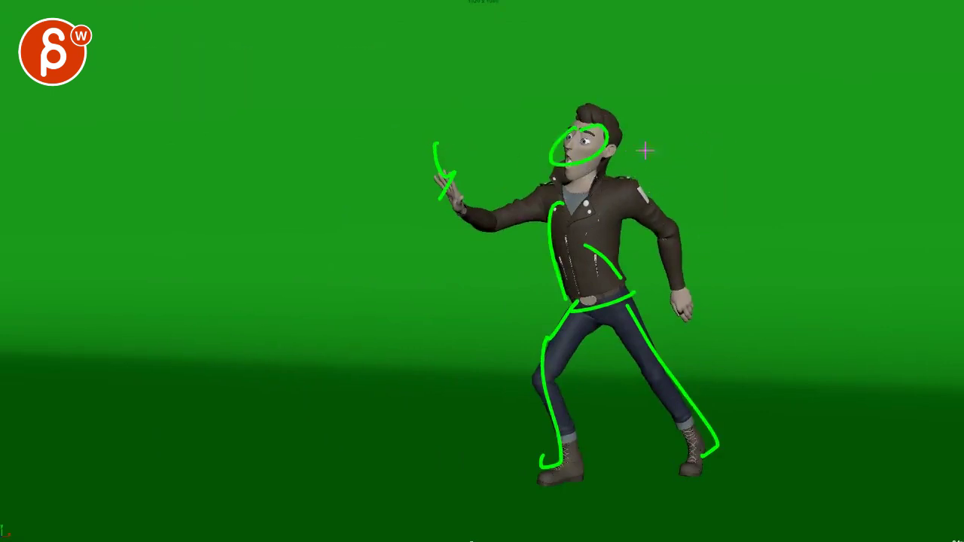
Draw forward-swing arcs from the rear elbow across the body, clearing the old annotations between them, and advance to the clapperboard frame.
mouse_move(678, 243)
mouse_down()
mouse_move(286, 221)
mouse_move(244, 249)
mouse_up()
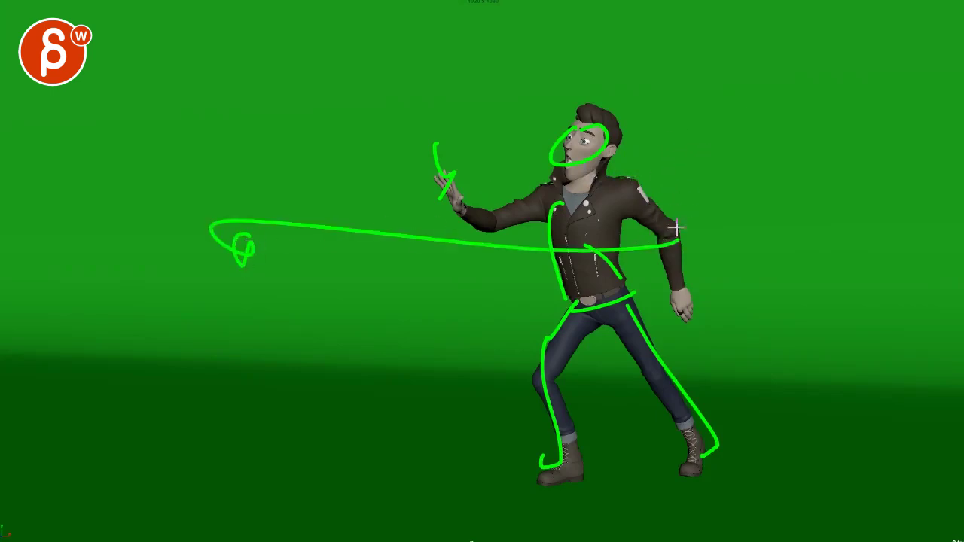
key(Escape)
key(ctrl+2)
mouse_move(704, 234)
mouse_down()
mouse_move(413, 248)
mouse_move(440, 267)
mouse_up()
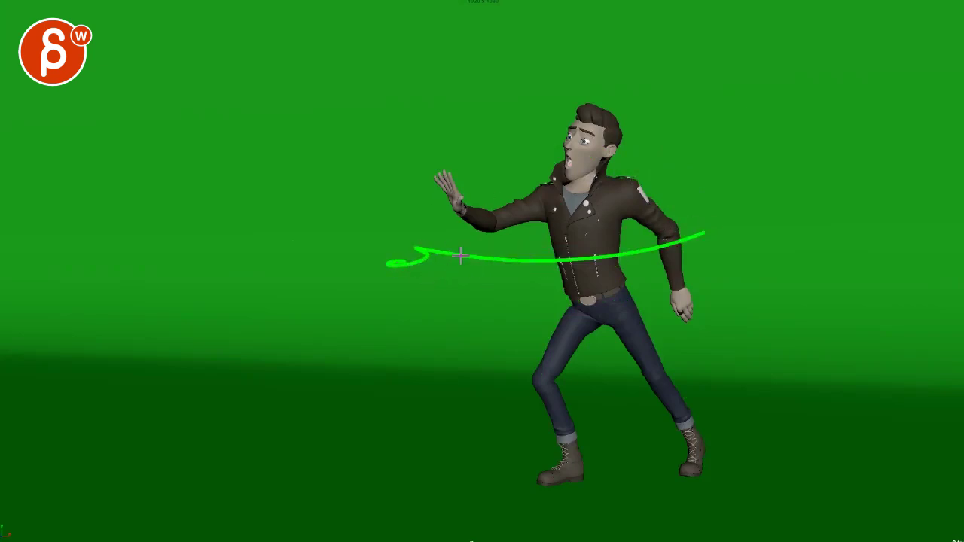
key(alt+.)
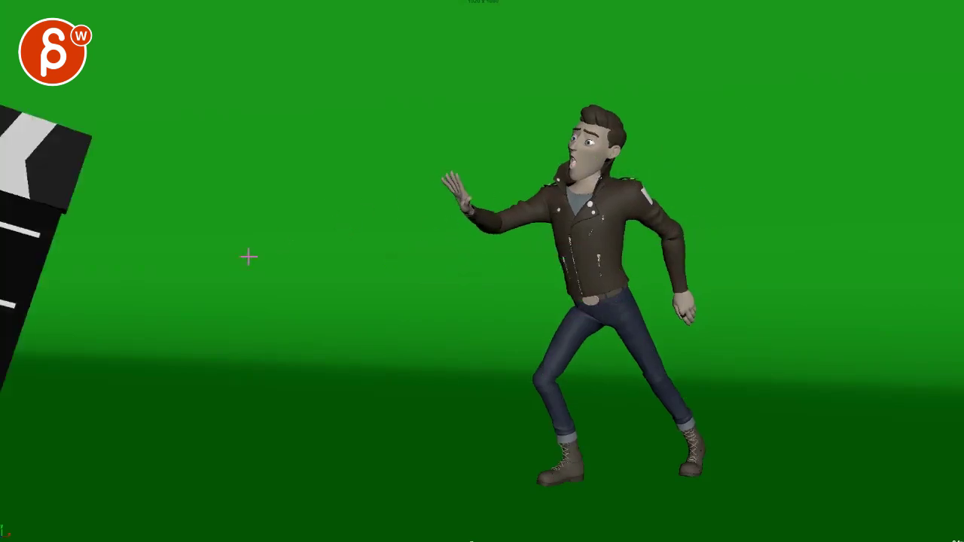
Sketch a large boxy robot with a head between the clapperboard and the character.
mouse_move(351, 157)
mouse_down()
mouse_move(309, 450)
mouse_move(181, 435)
mouse_up()
mouse_move(326, 153)
mouse_down()
mouse_move(157, 198)
mouse_move(136, 423)
mouse_up()
drag(251, 389, 273, 423)
drag(243, 39, 256, 75)
mouse_move(303, 442)
mouse_down()
mouse_move(213, 456)
mouse_move(249, 454)
mouse_up()
click(283, 460)
Mark the character's head and chest and the gap to the robot, and clear the annotations.
mouse_move(596, 106)
mouse_down()
mouse_move(569, 134)
mouse_move(592, 119)
mouse_up()
drag(603, 148, 592, 185)
mouse_move(351, 153)
mouse_down()
mouse_move(355, 215)
mouse_move(393, 215)
mouse_up()
drag(572, 229, 583, 227)
drag(469, 135, 528, 295)
key(Escape)
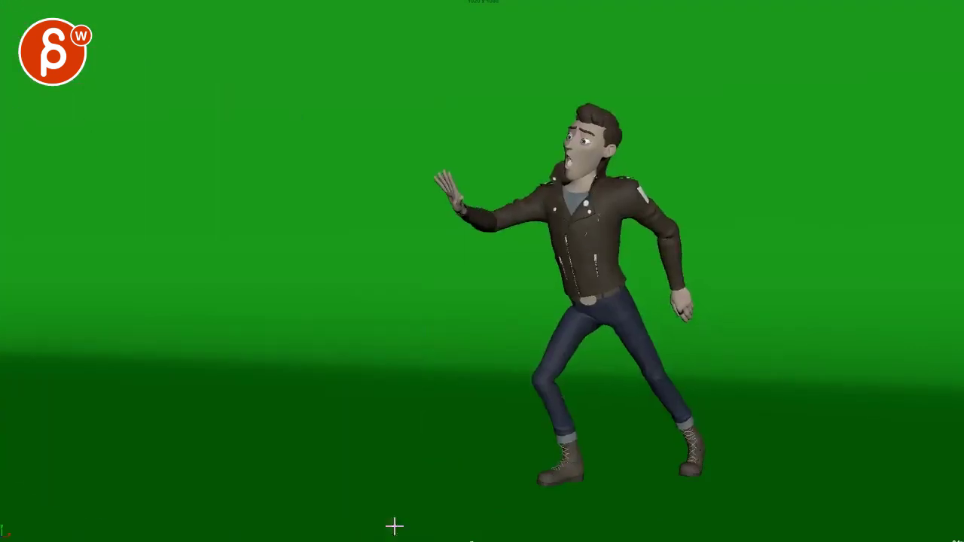
Sketch an alternative head turned backwards behind the character, with a shoulder line, eyes and a gaze line, and clear it.
drag(586, 194, 626, 185)
drag(682, 142, 739, 143)
drag(654, 174, 652, 171)
mouse_move(667, 124)
mouse_down()
mouse_move(681, 120)
mouse_move(651, 126)
mouse_up()
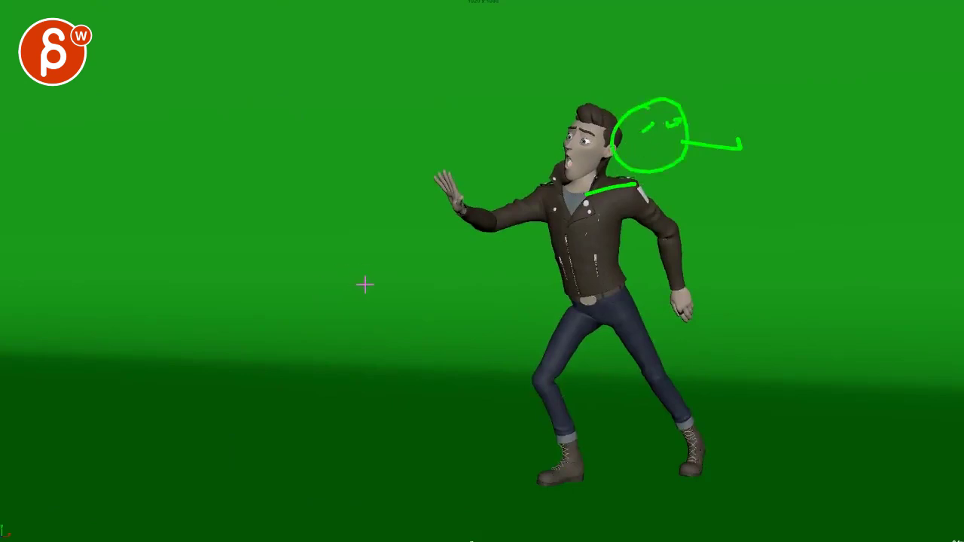
key(e)
Sketch a simple robot with a boxy body and a rounded head in front of the character.
drag(366, 198, 369, 407)
drag(382, 410, 201, 411)
drag(346, 158, 138, 397)
drag(220, 78, 253, 99)
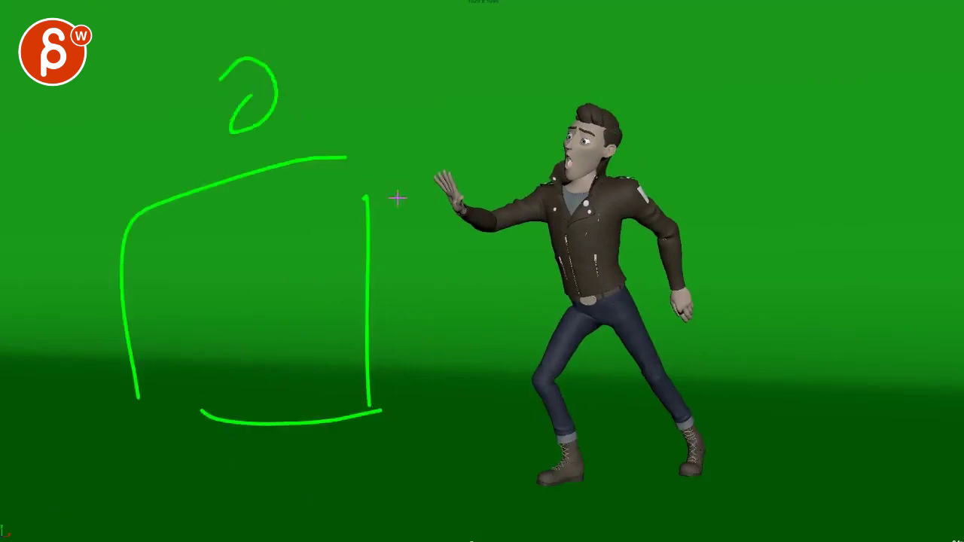
Draw a head-turn arc from behind the character to a forward head position with a shoulder stroke, and clear the annotations.
mouse_move(687, 107)
mouse_down()
mouse_move(617, 179)
mouse_move(546, 172)
mouse_up()
drag(520, 212, 553, 191)
drag(539, 116, 578, 139)
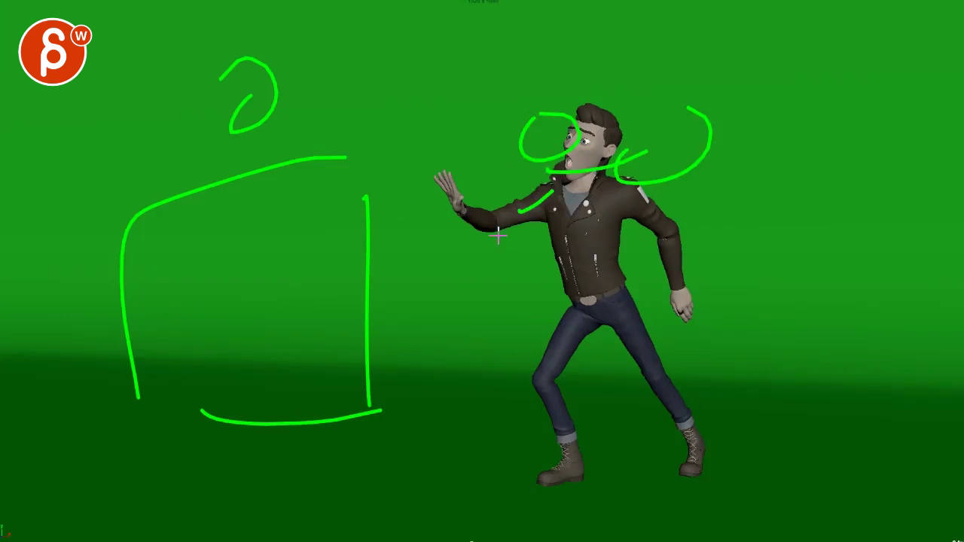
key(e)
Circle the whole character, trace the floor's horizon on both sides, and clear the annotations.
mouse_move(465, 136)
mouse_down()
mouse_move(475, 168)
mouse_move(513, 134)
mouse_up()
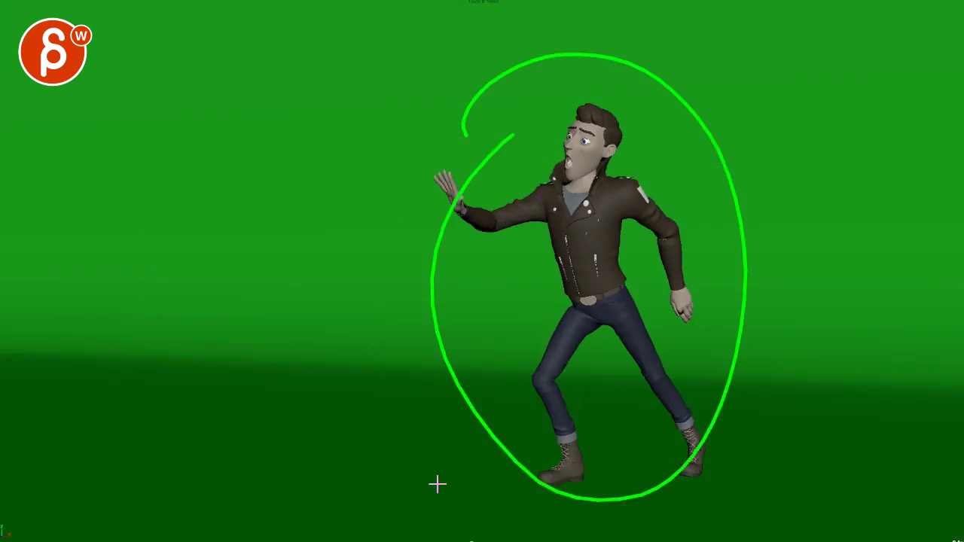
drag(871, 383, 734, 392)
drag(353, 367, 194, 346)
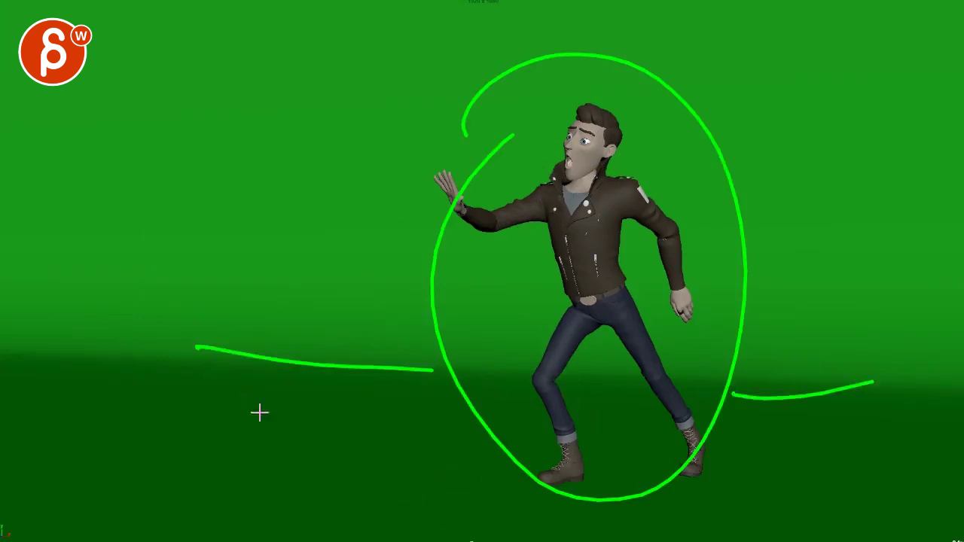
key(e)
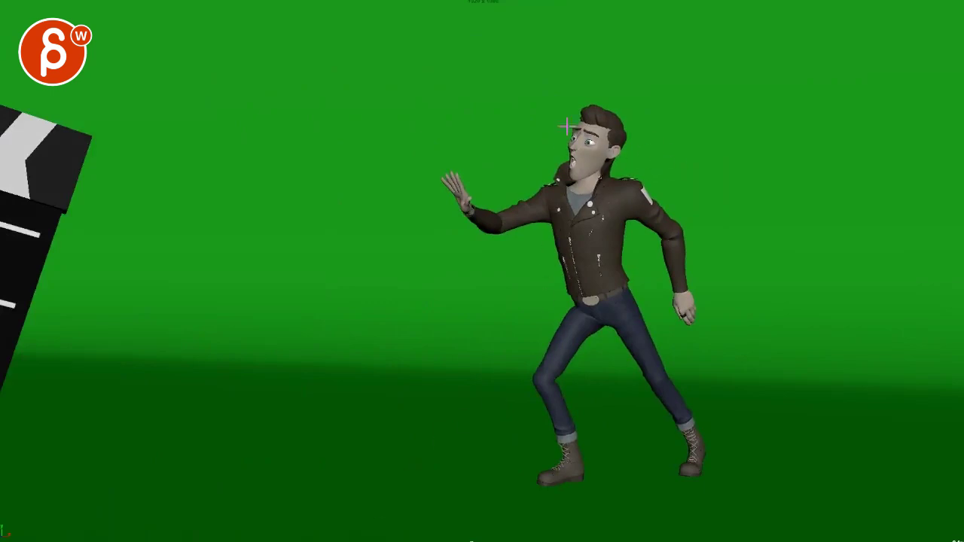
Sketch an upright alternative pose over the character, with a head, raised rear arm, spine and spread legs, and clear it.
drag(634, 148, 608, 121)
mouse_move(619, 200)
mouse_down()
mouse_move(587, 220)
mouse_move(748, 200)
mouse_move(724, 131)
mouse_up()
drag(631, 231, 736, 129)
mouse_move(599, 219)
mouse_down()
mouse_move(609, 351)
mouse_move(734, 446)
mouse_up()
drag(608, 367, 578, 491)
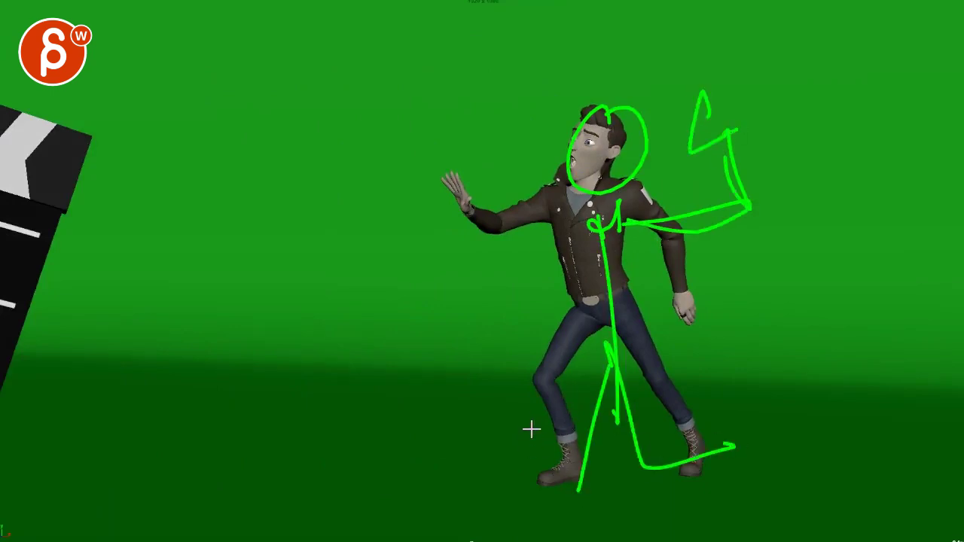
key(Escape)
Sketch the boxy robot beside the clapperboard with a head, short arm strokes and facial features.
drag(347, 186, 356, 456)
drag(344, 203, 113, 220)
drag(337, 436, 193, 460)
drag(106, 171, 119, 397)
mouse_move(233, 62)
mouse_down()
mouse_move(260, 97)
mouse_move(226, 81)
mouse_up()
drag(344, 232, 369, 229)
drag(365, 265, 382, 263)
drag(96, 276, 76, 286)
drag(172, 286, 179, 280)
mouse_move(235, 262)
mouse_down()
mouse_move(238, 278)
mouse_move(297, 262)
mouse_up()
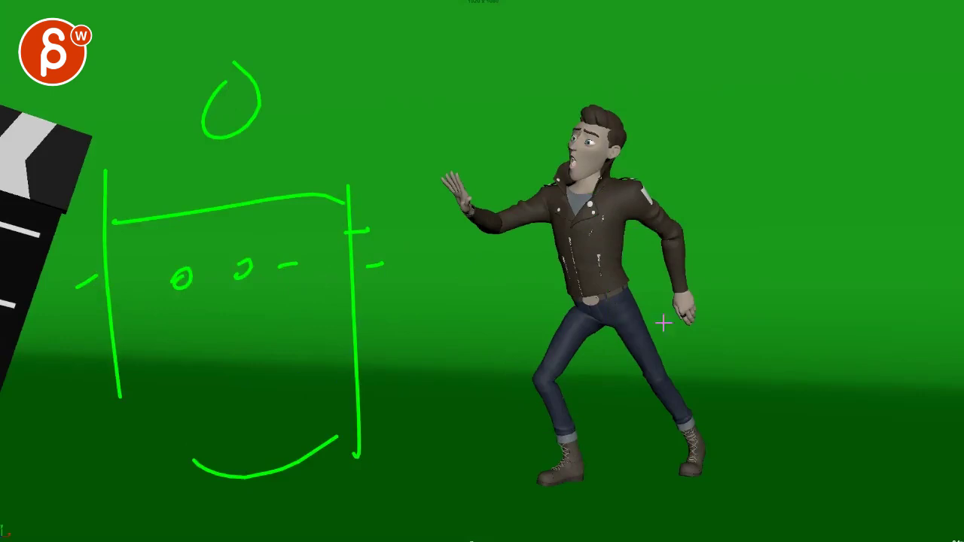
Sketch a backward-leaning pose with a head and an arm reaching towards the robot, mark above the raised hand, and clear everything.
mouse_move(636, 457)
mouse_down()
mouse_move(707, 166)
mouse_move(706, 187)
mouse_up()
drag(670, 205, 671, 335)
drag(694, 222, 687, 348)
drag(674, 351, 688, 361)
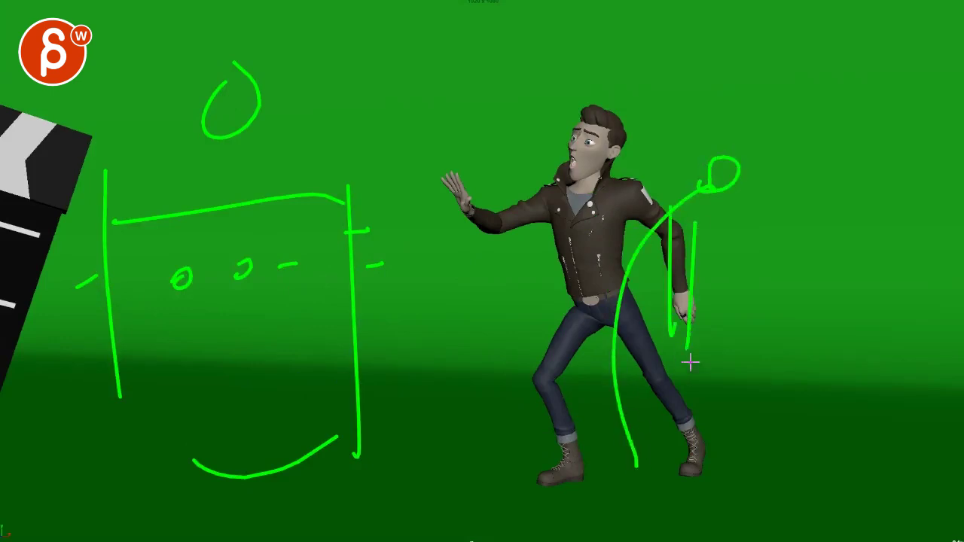
drag(670, 181, 427, 224)
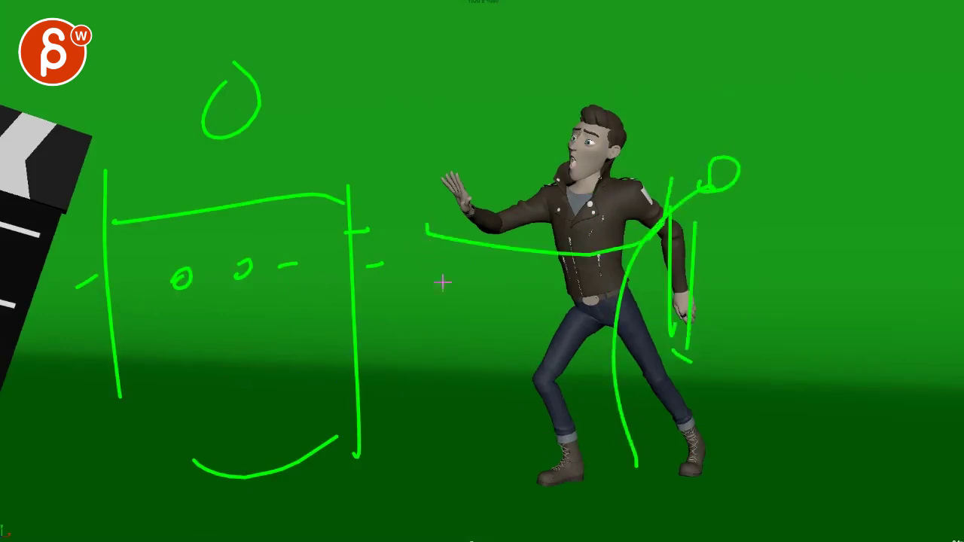
key(Escape)
drag(456, 125, 451, 140)
key(e)
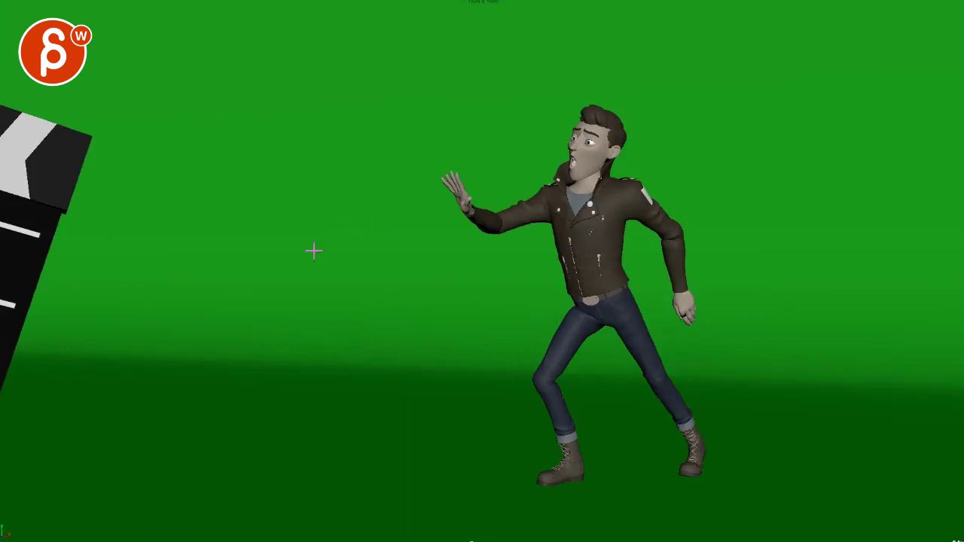
Sketch the character's arm reaching forward to touch the upper corner of a boxy robot body.
mouse_move(556, 206)
mouse_down()
mouse_move(392, 173)
mouse_move(385, 185)
mouse_up()
drag(413, 151, 342, 200)
drag(365, 189, 355, 414)
mouse_move(334, 170)
mouse_down()
mouse_move(135, 206)
mouse_move(354, 413)
mouse_up()
drag(344, 211, 327, 334)
drag(362, 152, 334, 181)
Add forward-leaning body lines under a head, clear the sketch, and briefly mark the reach towards the robot.
mouse_move(509, 113)
mouse_down()
mouse_move(490, 101)
mouse_move(488, 140)
mouse_move(580, 407)
mouse_up()
drag(516, 143, 530, 339)
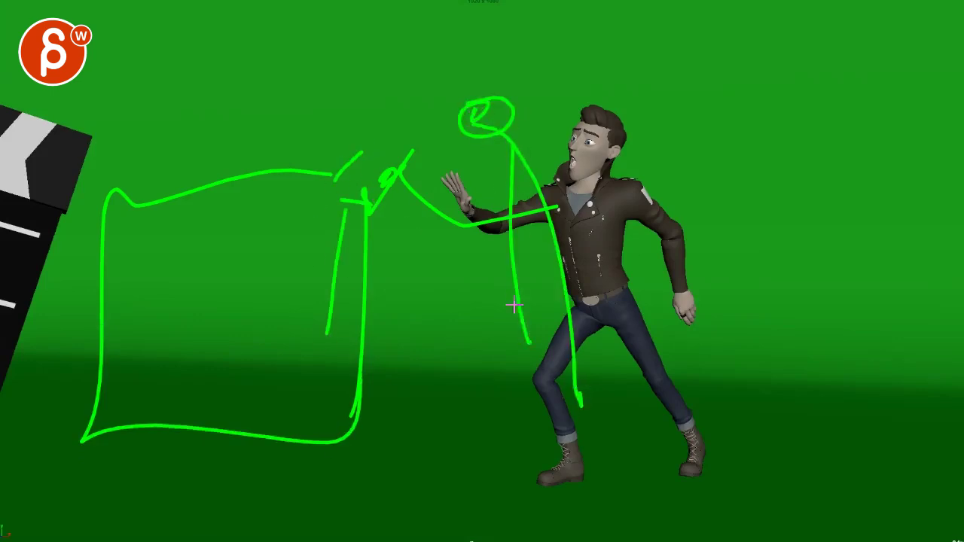
key(e)
drag(450, 205, 349, 215)
drag(576, 299, 363, 398)
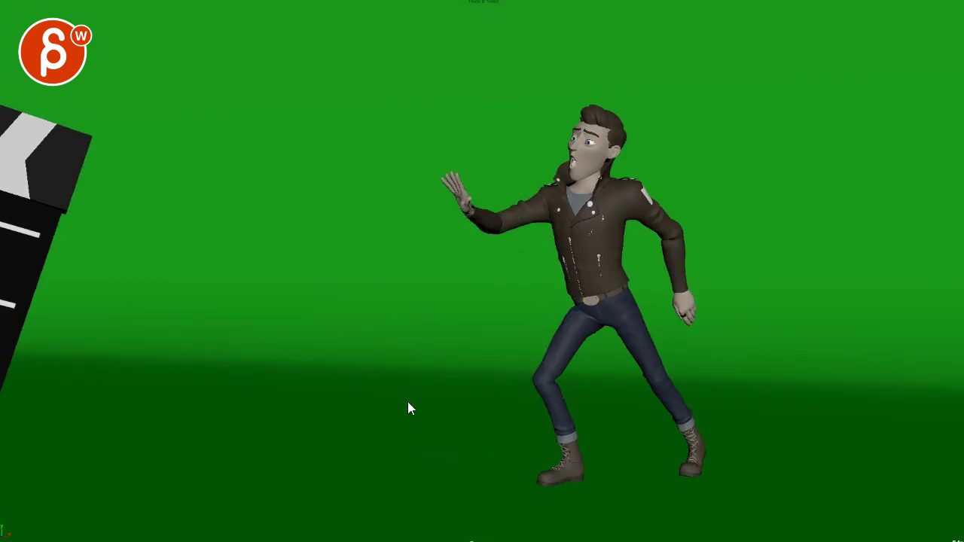
Sketch the robot's boxy body, neck and head, with a coiled arm reaching the character's hand and a second arm behind.
drag(366, 182, 366, 398)
mouse_move(331, 160)
mouse_down()
mouse_move(118, 187)
mouse_move(357, 411)
mouse_up()
mouse_move(362, 230)
mouse_down()
mouse_move(394, 243)
mouse_move(430, 211)
mouse_move(461, 202)
mouse_up()
drag(219, 164, 230, 120)
mouse_move(286, 62)
mouse_down()
mouse_move(143, 135)
mouse_move(272, 113)
mouse_up()
mouse_move(120, 241)
mouse_down()
mouse_move(78, 246)
mouse_move(75, 235)
mouse_up()
Add two feet under the robot's body and a curved arrow between them.
mouse_move(316, 406)
mouse_down()
mouse_move(322, 481)
mouse_move(366, 469)
mouse_up()
drag(147, 423, 117, 497)
mouse_move(125, 437)
mouse_down()
mouse_move(133, 495)
mouse_move(137, 464)
mouse_up()
drag(339, 426, 199, 449)
mouse_move(286, 457)
mouse_down()
mouse_move(211, 467)
mouse_move(230, 451)
mouse_up()
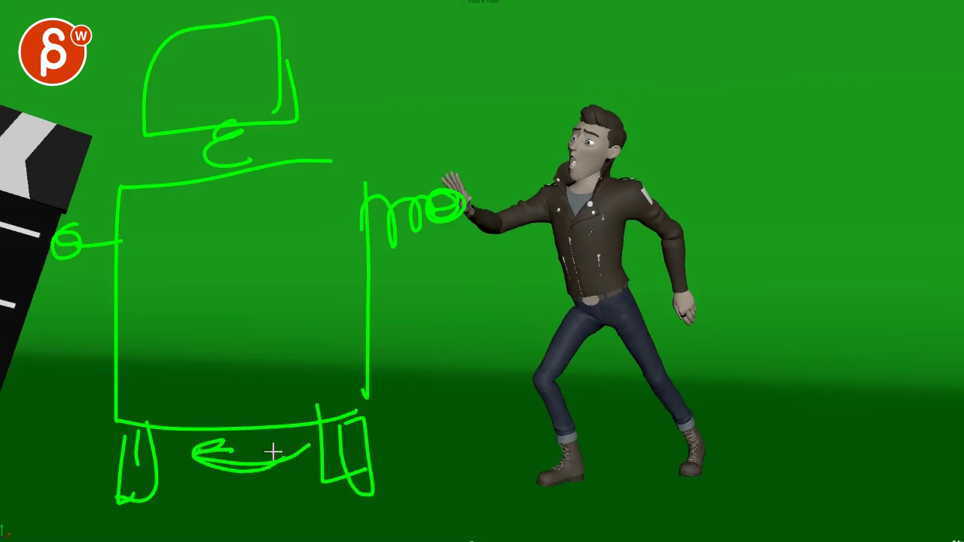
Add a lower body line, a curve at the base, side details, an upper-corner antenna and face marks to the robot.
drag(216, 394, 407, 383)
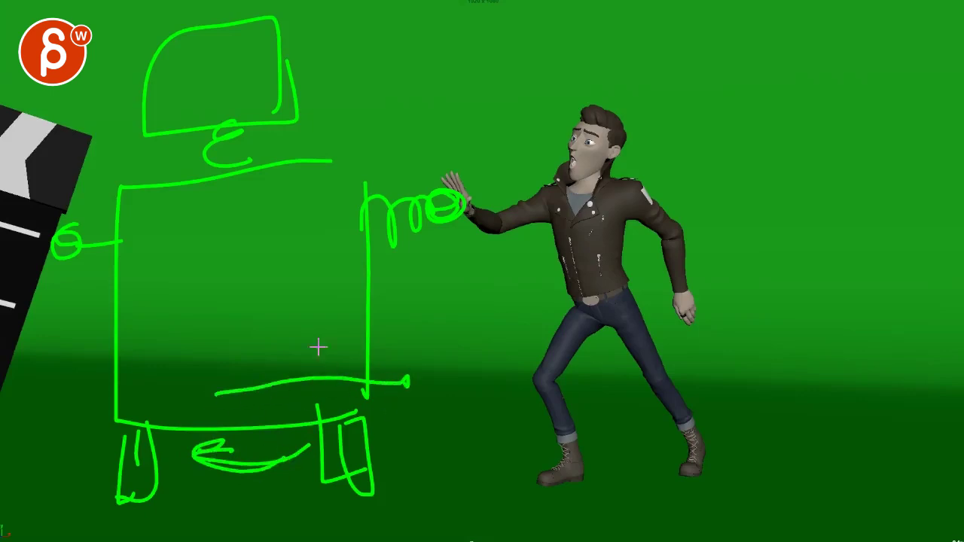
drag(296, 244, 322, 249)
mouse_move(490, 374)
mouse_down()
mouse_move(409, 434)
mouse_move(370, 405)
mouse_up()
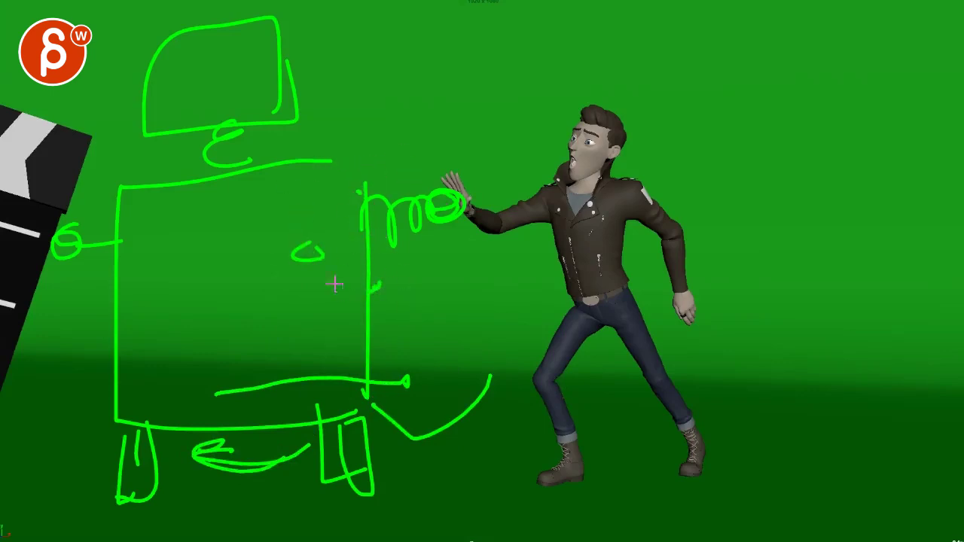
mouse_move(359, 248)
mouse_down()
mouse_move(350, 316)
mouse_move(369, 249)
mouse_up()
drag(289, 282, 320, 259)
mouse_move(339, 151)
mouse_down()
mouse_move(317, 177)
mouse_move(381, 95)
mouse_up()
drag(415, 173, 365, 188)
drag(192, 217, 250, 232)
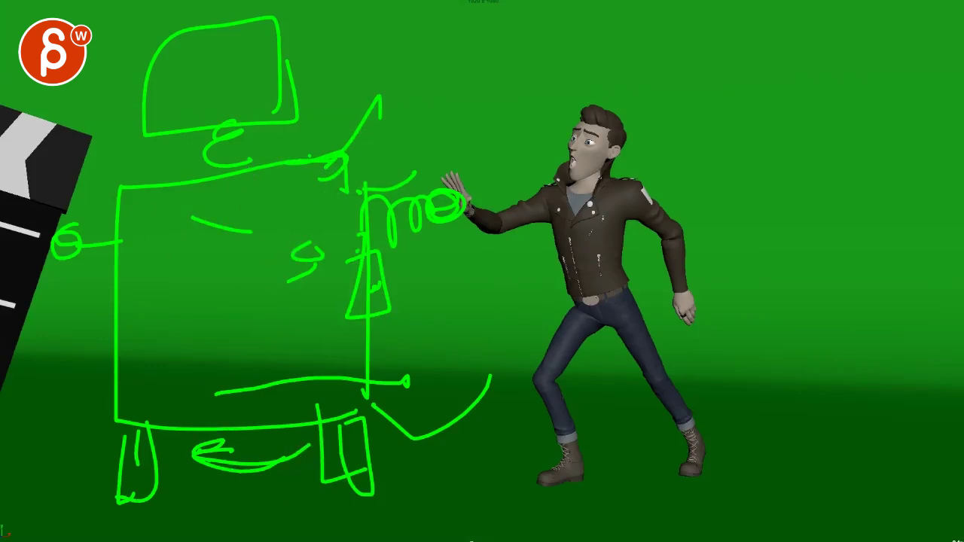
Set the annotation colour to pure red (#ff0000).
key(c)
click(313, 218)
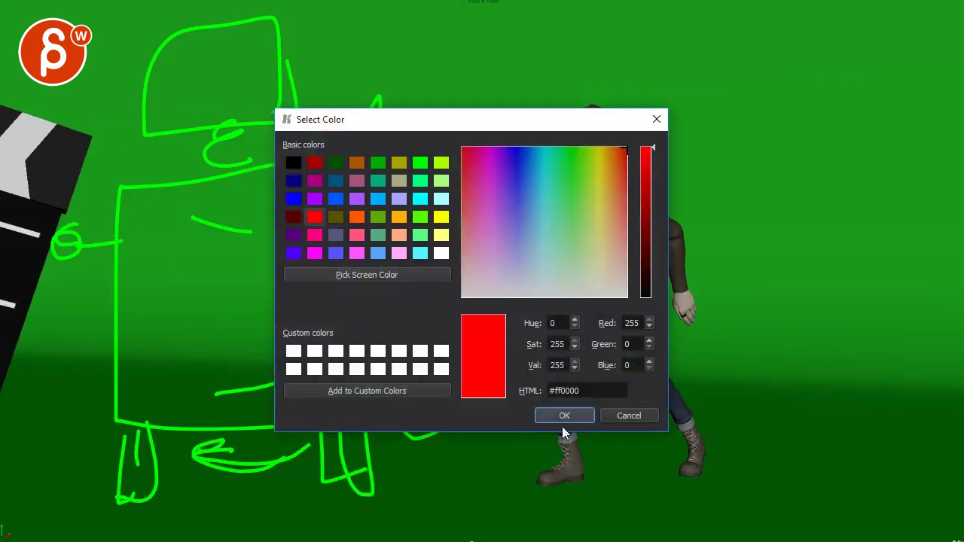
click(550, 417)
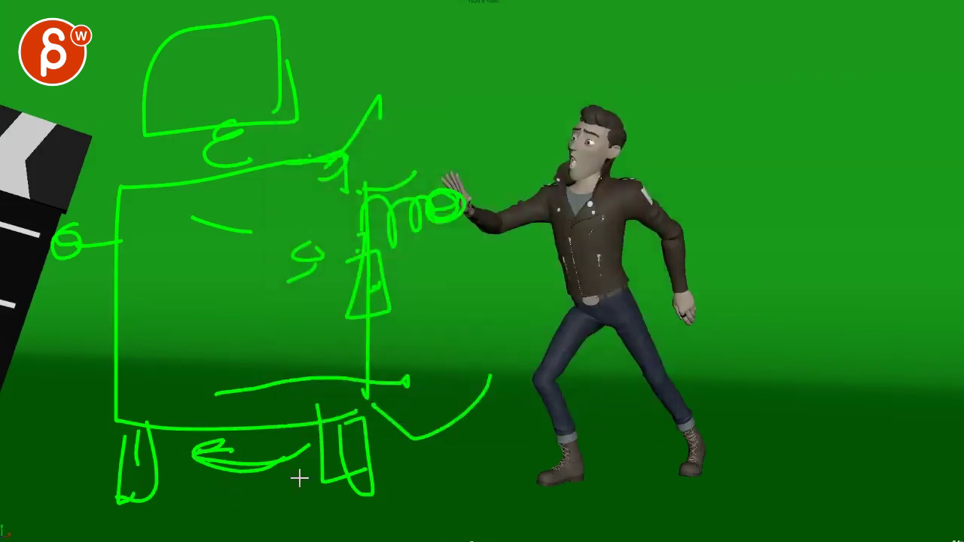
Sketch an alternative robot in red over the green one, with splayed feet, a narrower body, zigzag details and bent arms.
mouse_move(362, 426)
mouse_down()
mouse_move(437, 467)
mouse_move(402, 490)
mouse_up()
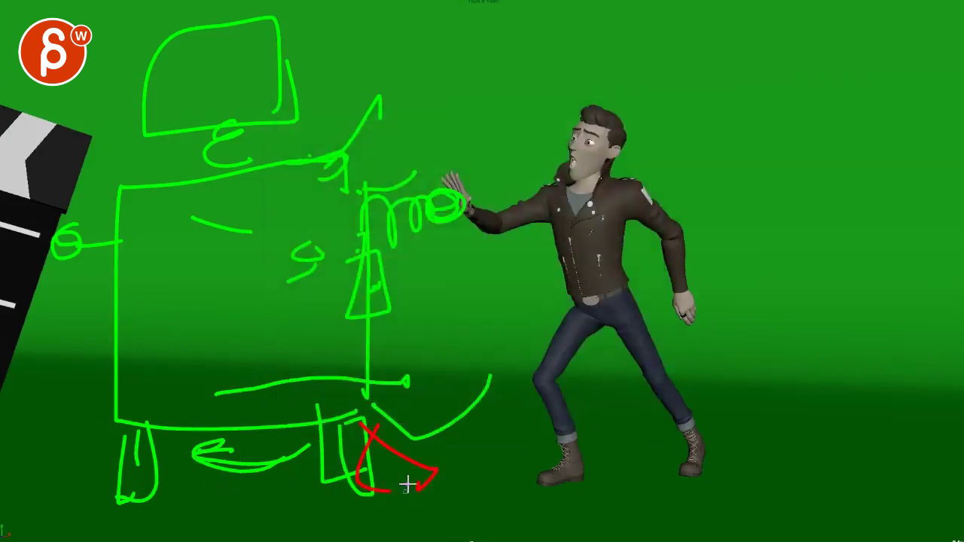
mouse_move(99, 417)
mouse_down()
mouse_move(101, 467)
mouse_move(327, 486)
mouse_move(142, 338)
mouse_up()
drag(143, 283, 150, 444)
mouse_move(245, 224)
mouse_down()
mouse_move(224, 194)
mouse_move(206, 68)
mouse_move(148, 28)
mouse_move(264, 103)
mouse_up()
mouse_move(232, 61)
mouse_down()
mouse_move(176, 155)
mouse_move(114, 155)
mouse_up()
mouse_move(148, 265)
mouse_down()
mouse_move(90, 232)
mouse_move(57, 316)
mouse_up()
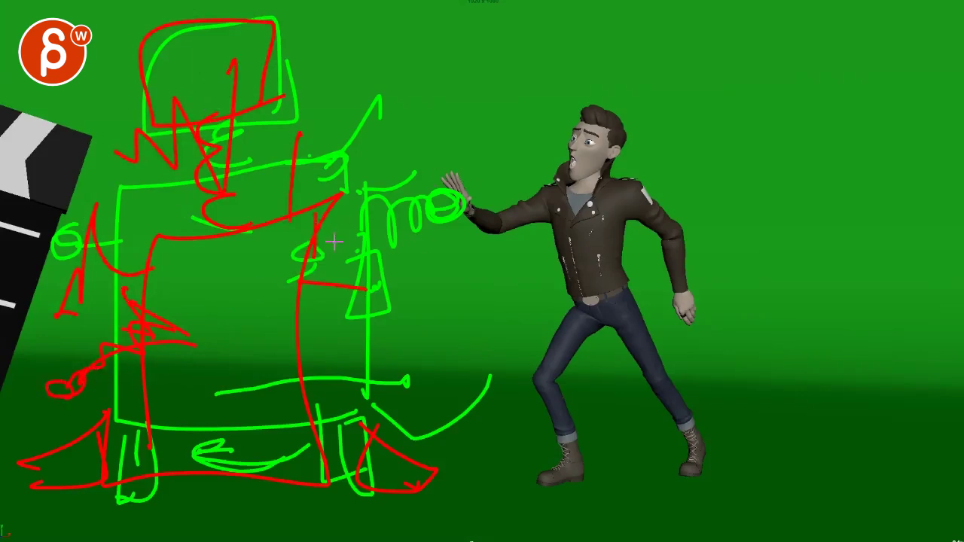
Draw red arcs from the robot's shoulder to the character's face, and clear the annotations.
drag(400, 177, 502, 149)
drag(348, 216, 608, 136)
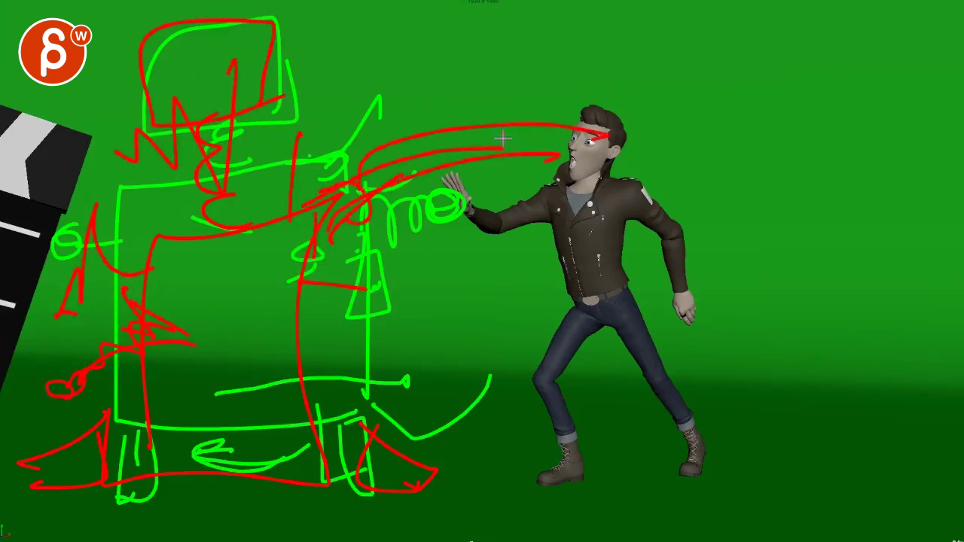
key(Escape)
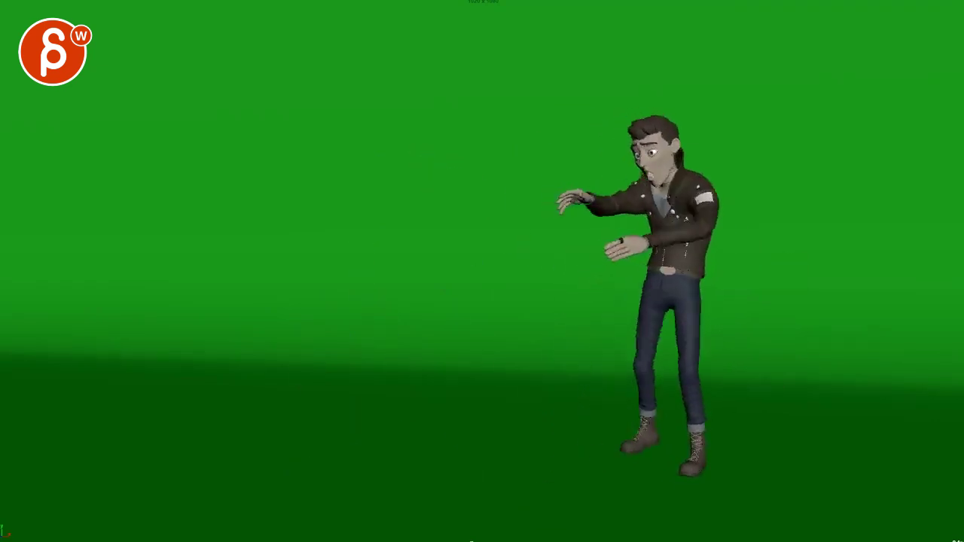
Draw looping red motion arcs around the hunched character's head and arms, with a path falling to the floor behind, and clear them.
drag(592, 191, 646, 158)
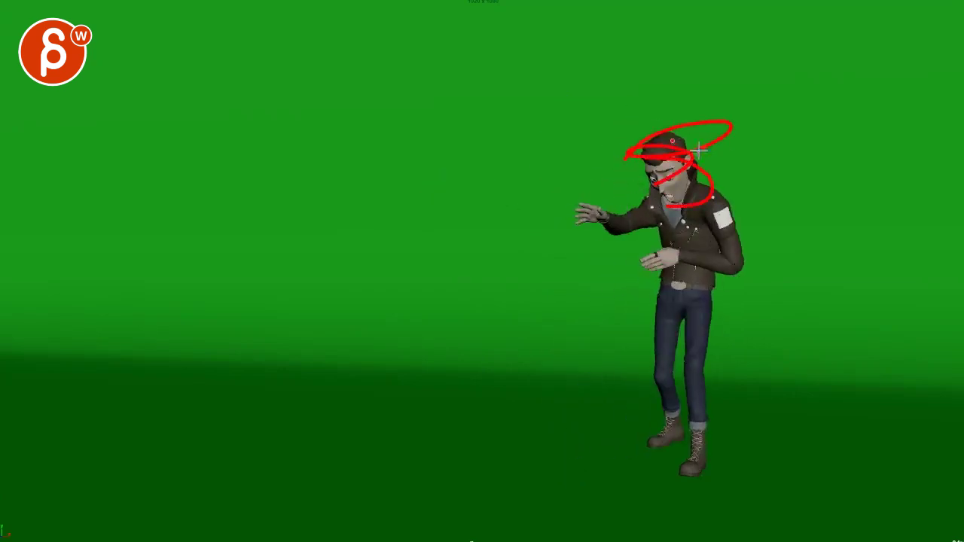
drag(563, 166, 842, 319)
mouse_move(737, 137)
mouse_down()
mouse_move(679, 246)
mouse_move(587, 197)
mouse_up()
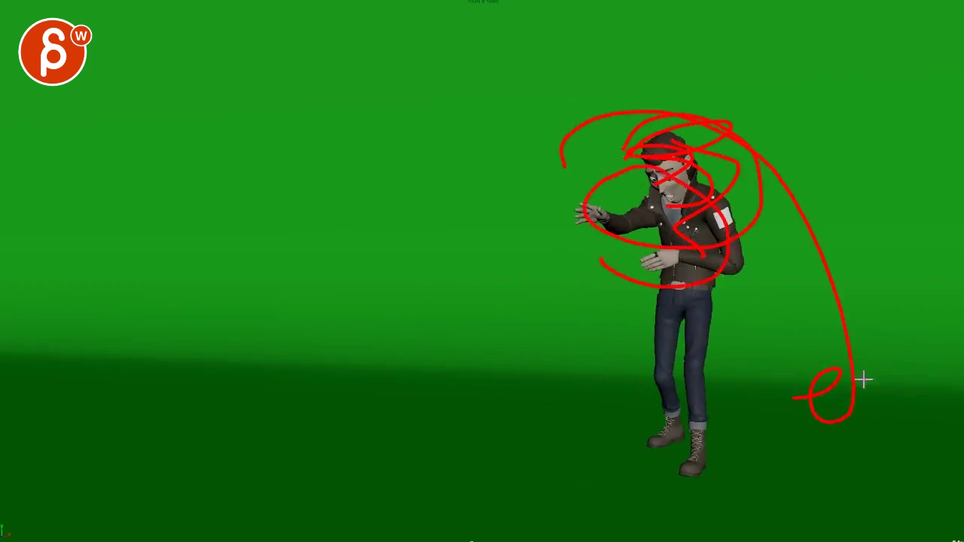
key(Escape)
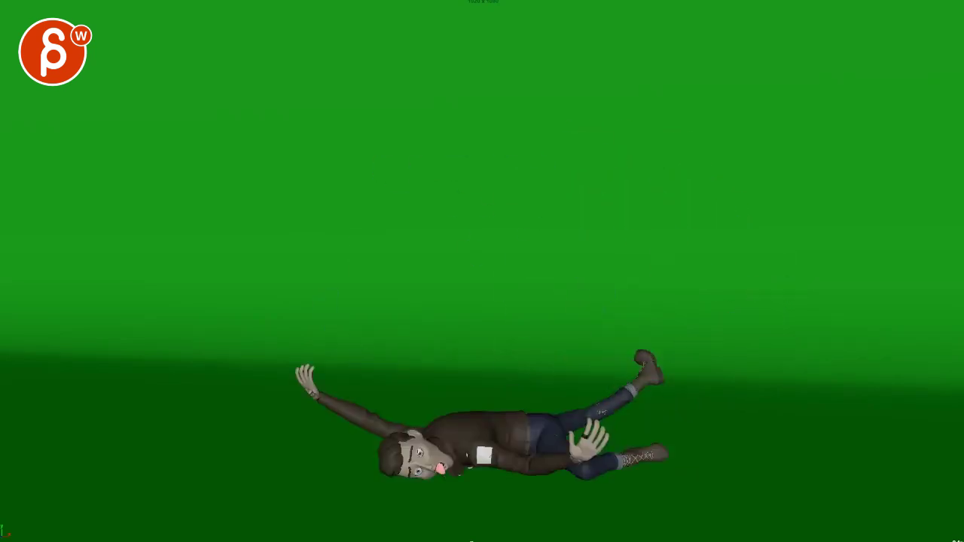
Draw a long motion path sweeping across the green-backdrop shot from the floor upward, and clear it.
mouse_move(143, 409)
mouse_down()
mouse_move(196, 138)
mouse_move(477, 125)
mouse_move(708, 183)
mouse_move(793, 259)
mouse_up()
key(e)
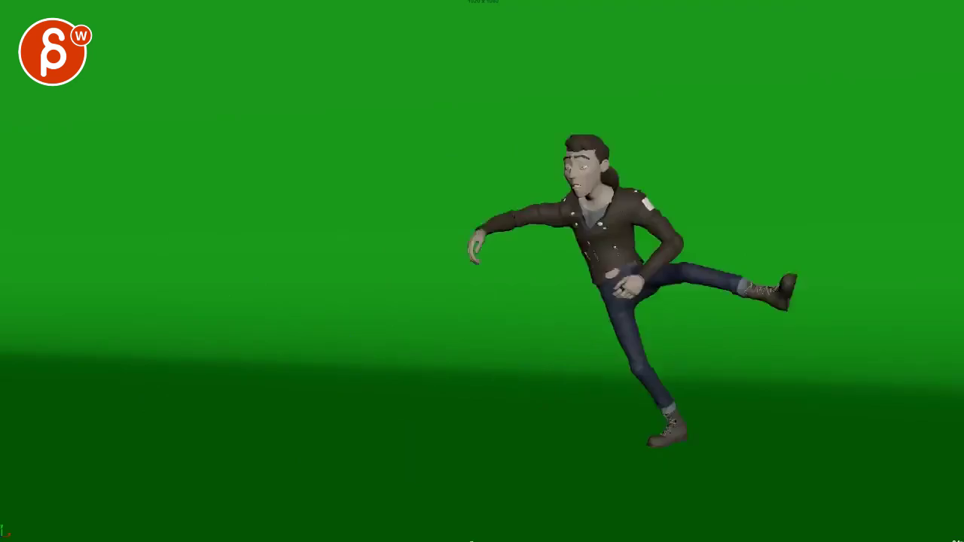
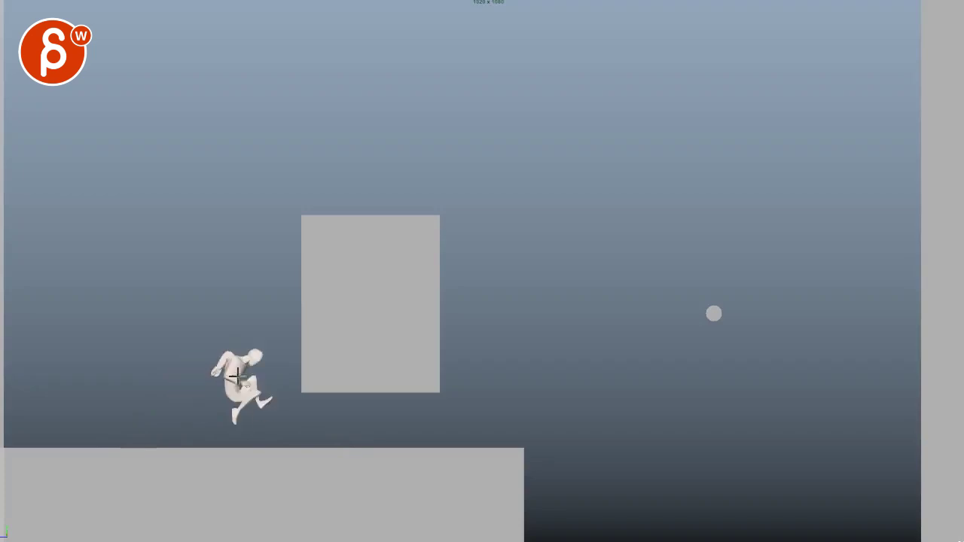
Step through the parkour shot's poses from the jump to the slide and back to examine the approach to the hanging block.
key(period)
key(period)
key(period)
key(period)
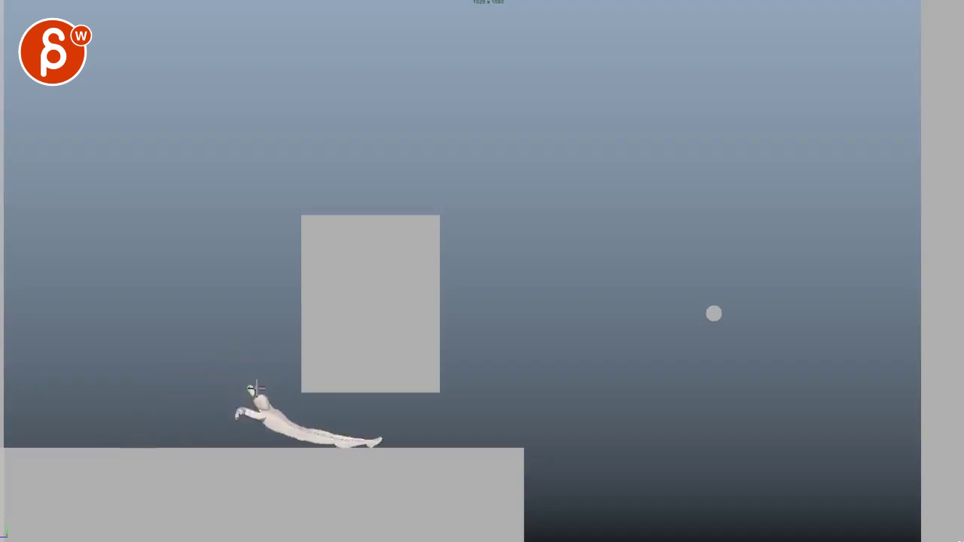
key(comma)
key(comma)
key(comma)
key(comma)
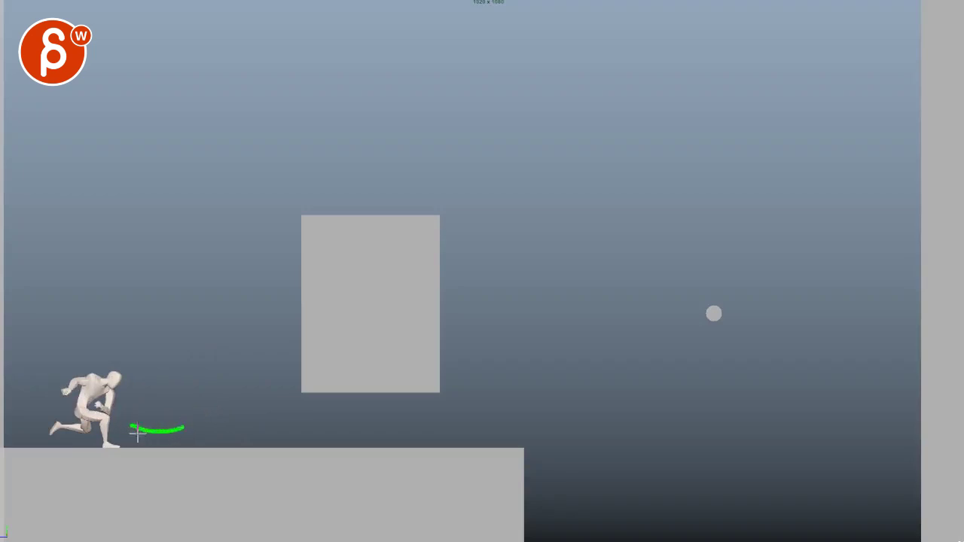
Draw a low green path along the ledge ahead of the runner, clear it, and step through the run and jump poses.
mouse_move(146, 441)
mouse_down()
mouse_move(217, 417)
mouse_move(238, 381)
mouse_move(264, 370)
mouse_move(361, 439)
mouse_move(406, 438)
mouse_up()
key(Escape)
key(period)
key(period)
key(period)
key(period)
key(period)
key(period)
key(comma)
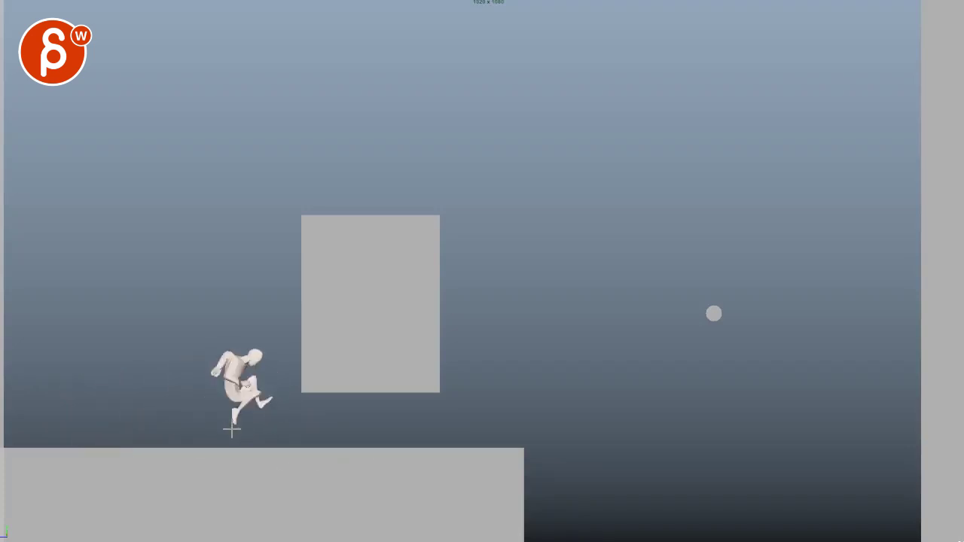
key(comma)
key(period)
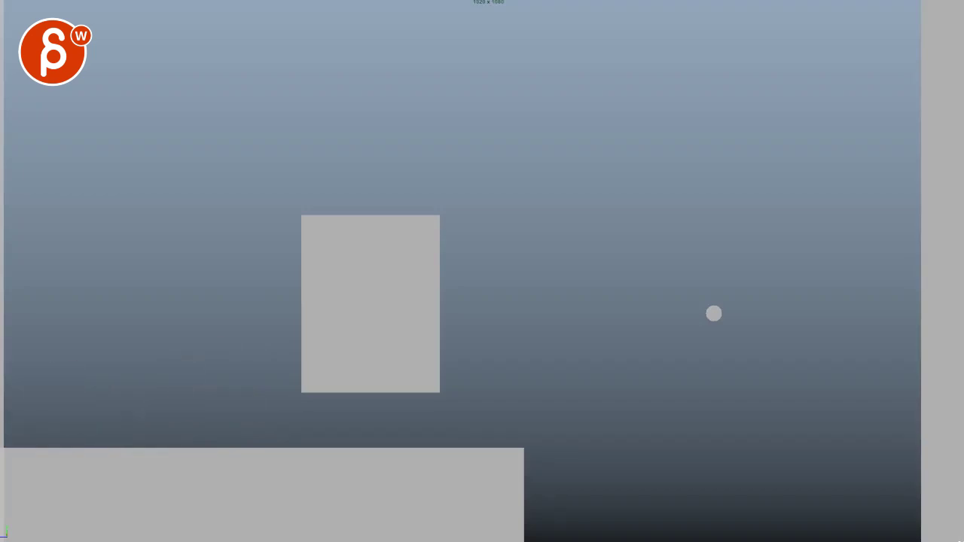
Draw three green paths from the run-up area through the gap beneath the hanging block, and clear them.
mouse_move(49, 406)
mouse_down()
mouse_move(228, 366)
mouse_move(406, 377)
mouse_up()
mouse_move(109, 422)
mouse_down()
mouse_move(246, 351)
mouse_move(464, 408)
mouse_up()
mouse_move(172, 430)
mouse_down()
mouse_move(235, 359)
mouse_move(444, 426)
mouse_up()
key(Escape)
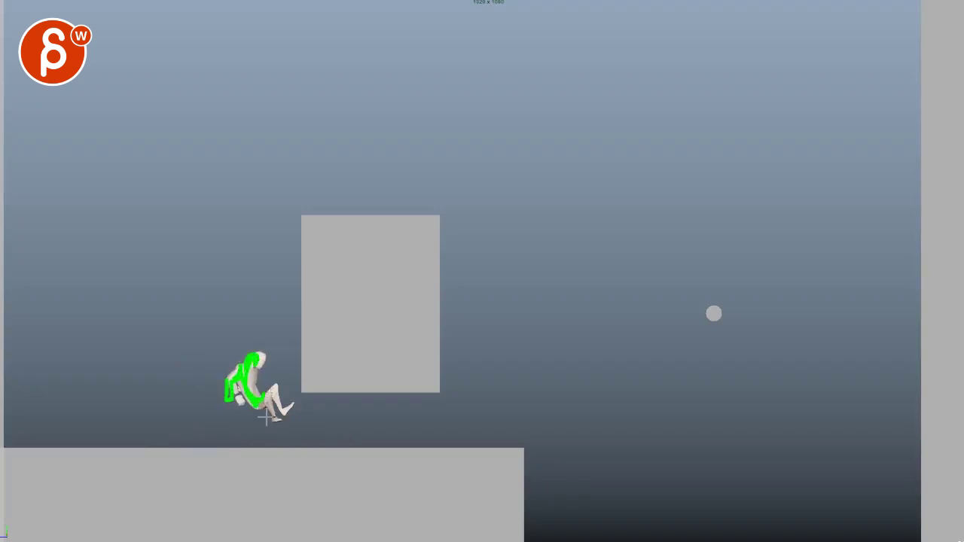
Play the animation, mark a short stroke behind the figure crouched at the ledge's edge, and clear it.
key(alt+v)
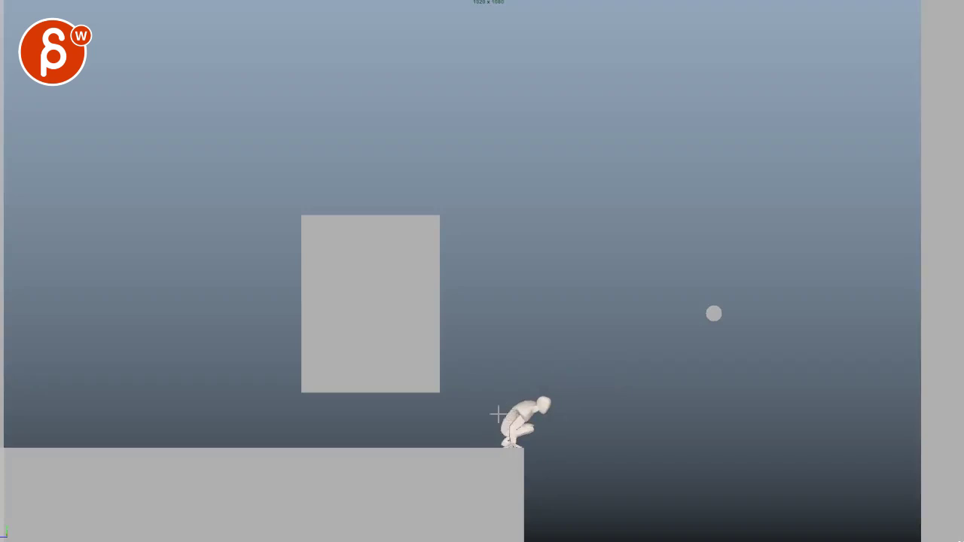
mouse_move(493, 407)
mouse_down()
mouse_move(506, 466)
mouse_move(509, 387)
mouse_up()
key(Escape)
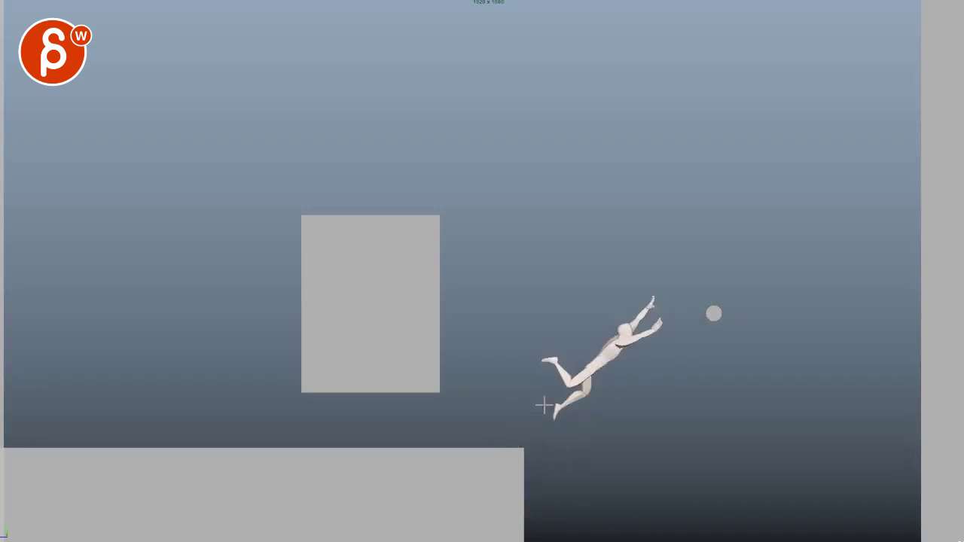
Sketch a straighter leap pose in green over the airborne figure, with trailing legs, torso line and outstretched arm, and clear it.
click(576, 381)
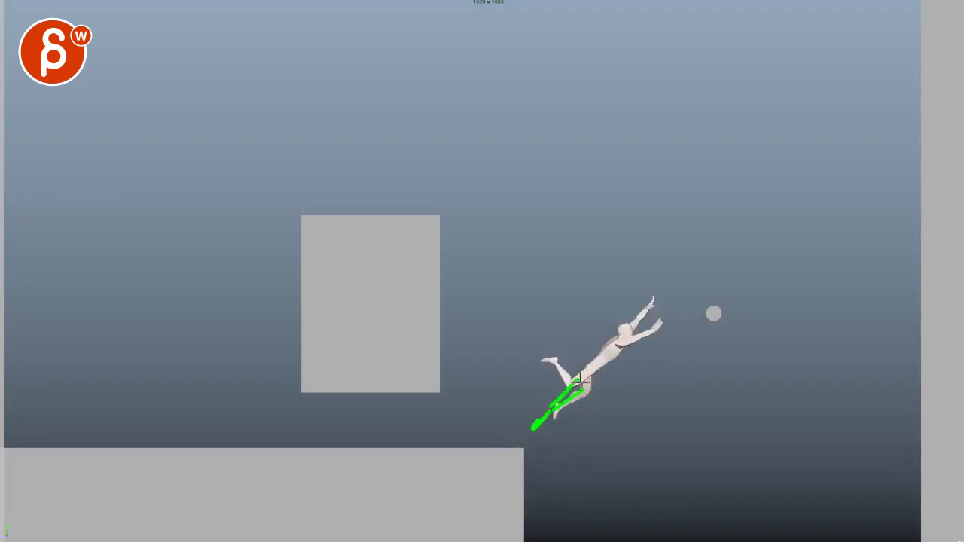
drag(614, 345, 572, 387)
mouse_move(631, 329)
mouse_down()
mouse_move(616, 344)
mouse_move(649, 308)
mouse_up()
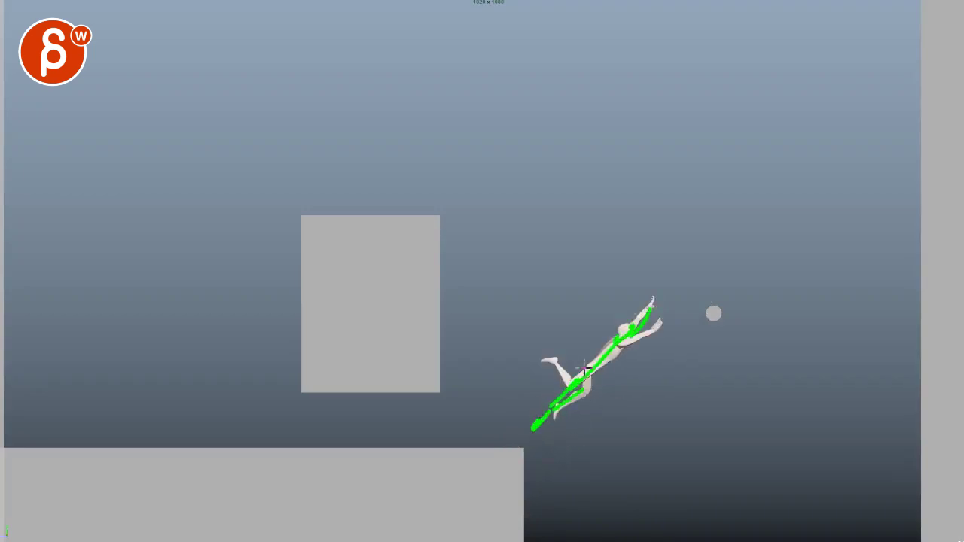
drag(585, 366, 568, 374)
key(Escape)
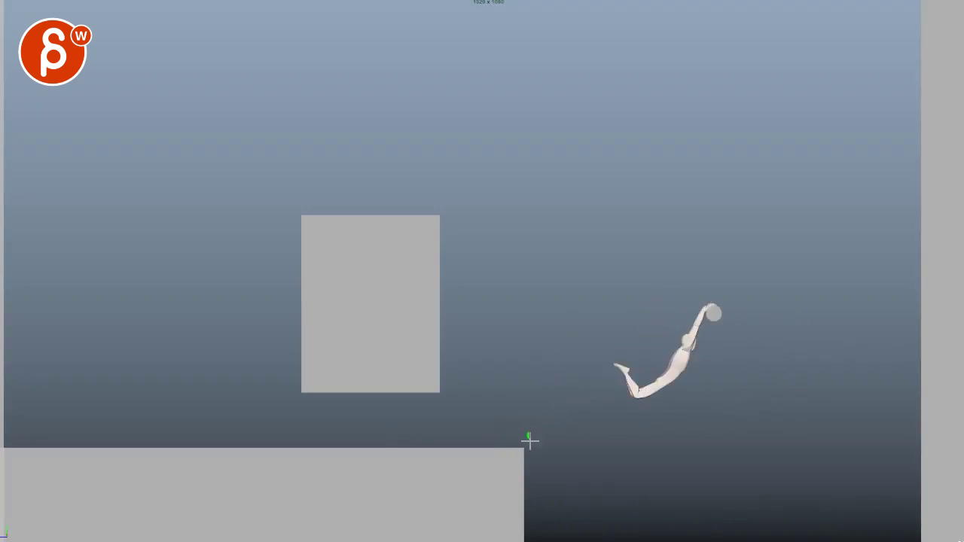
Draw leap arcs from the ledge's edge to the bar, an approach path beneath the block, and wide swing loops past the bar.
drag(529, 438, 691, 305)
mouse_move(525, 438)
mouse_down()
mouse_move(604, 340)
mouse_move(636, 318)
mouse_up()
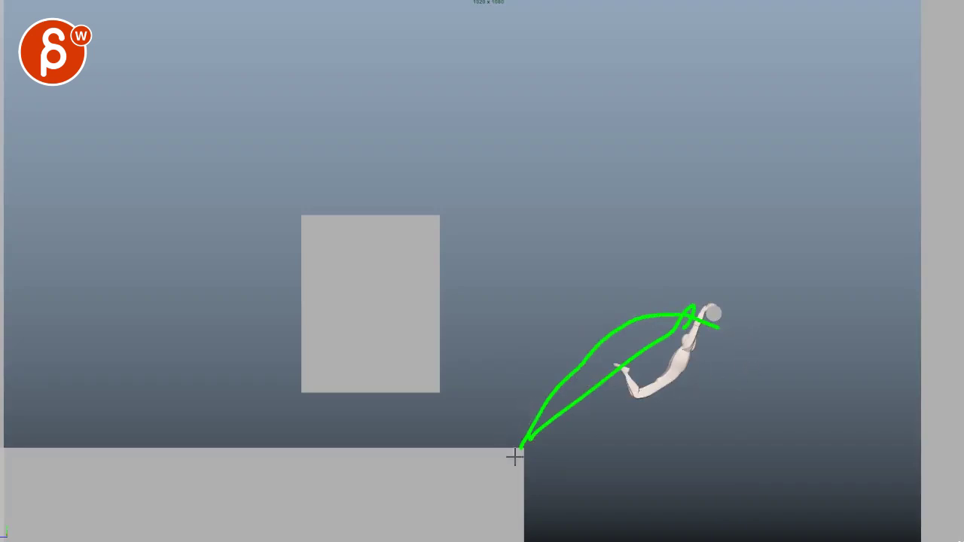
drag(176, 338, 477, 424)
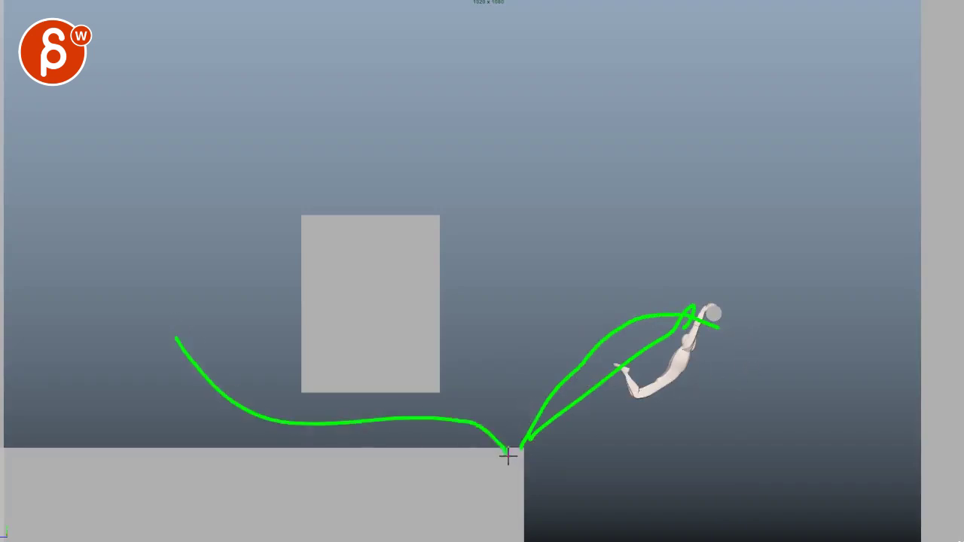
mouse_move(508, 454)
mouse_down()
mouse_move(614, 312)
mouse_move(662, 308)
mouse_move(738, 376)
mouse_move(736, 206)
mouse_up()
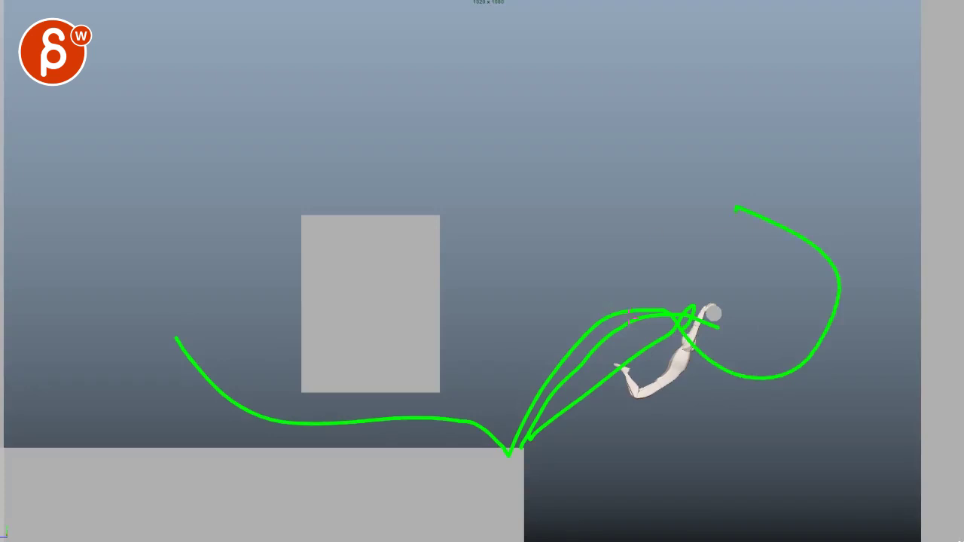
mouse_move(549, 451)
mouse_down()
mouse_move(608, 294)
mouse_move(670, 290)
mouse_move(760, 390)
mouse_move(717, 186)
mouse_up()
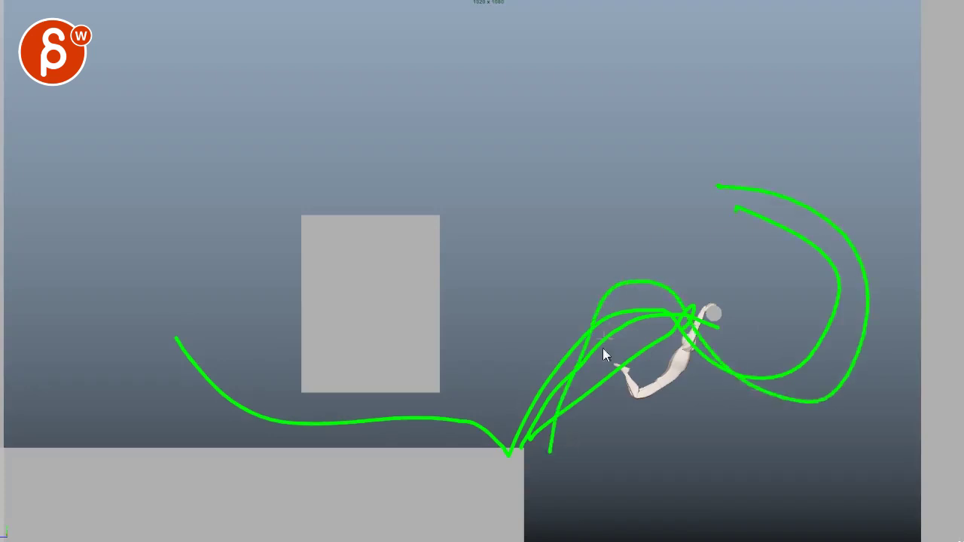
mouse_move(494, 457)
mouse_down()
mouse_move(540, 305)
mouse_move(604, 261)
mouse_move(663, 305)
mouse_move(730, 136)
mouse_move(673, 163)
mouse_up()
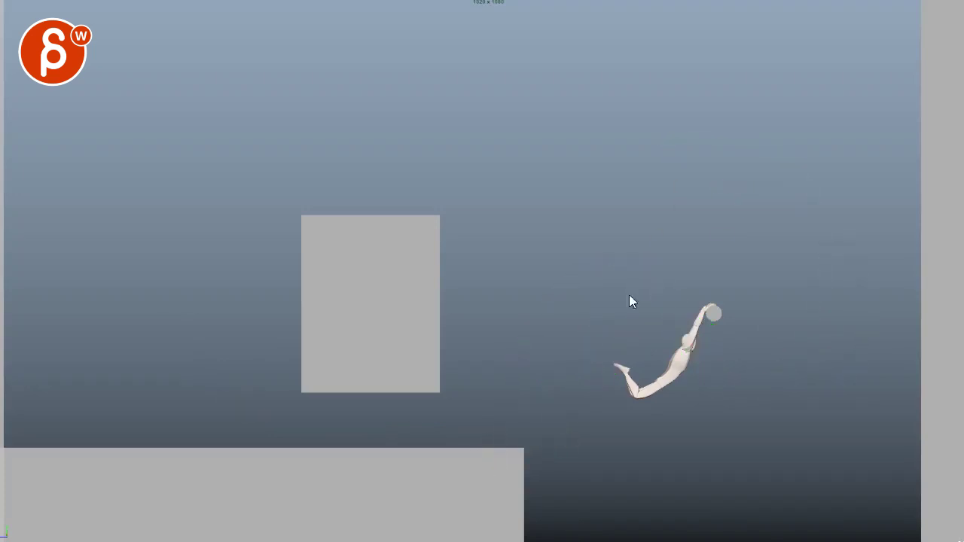
Draw a straight leap path from the ledge with a sharp turn into a tight swing around the bar, and clear it.
mouse_move(496, 461)
mouse_down()
mouse_move(595, 382)
mouse_move(765, 284)
mouse_move(665, 144)
mouse_up()
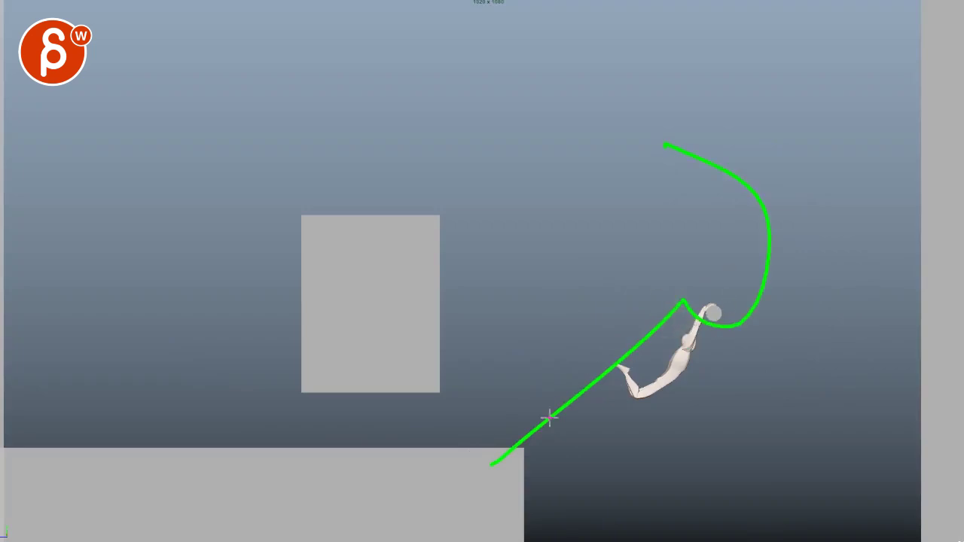
mouse_move(555, 393)
mouse_down()
mouse_move(665, 300)
mouse_move(679, 322)
mouse_move(751, 213)
mouse_up()
key(Escape)
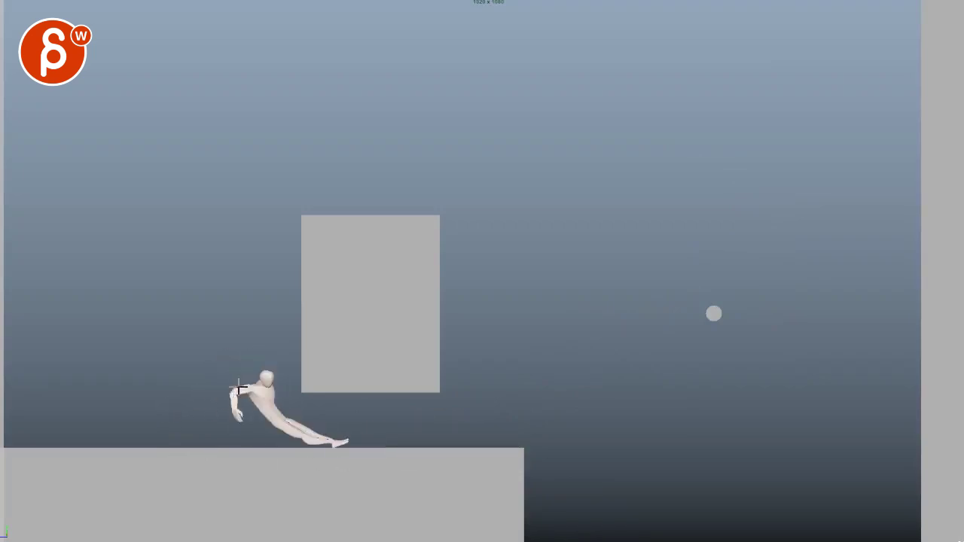
Draw the slide path and the full run-to-swing path, plus smooth leap arcs from the ledge over the bar into a looping swing.
drag(226, 360, 391, 454)
mouse_move(46, 440)
mouse_down()
mouse_move(83, 365)
mouse_move(448, 443)
mouse_move(620, 293)
mouse_move(847, 237)
mouse_up()
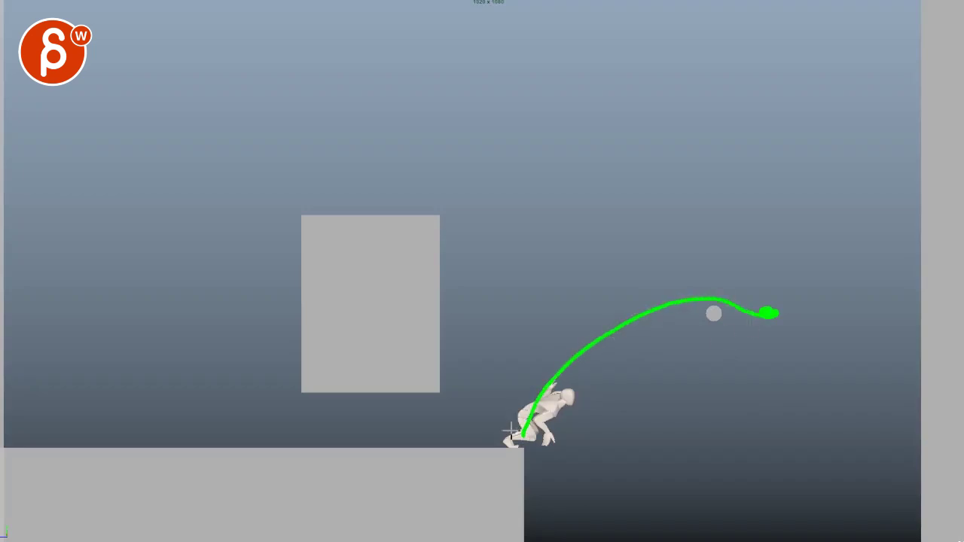
mouse_move(511, 431)
mouse_down()
mouse_move(510, 396)
mouse_move(578, 312)
mouse_move(646, 289)
mouse_move(729, 316)
mouse_move(849, 320)
mouse_move(757, 134)
mouse_up()
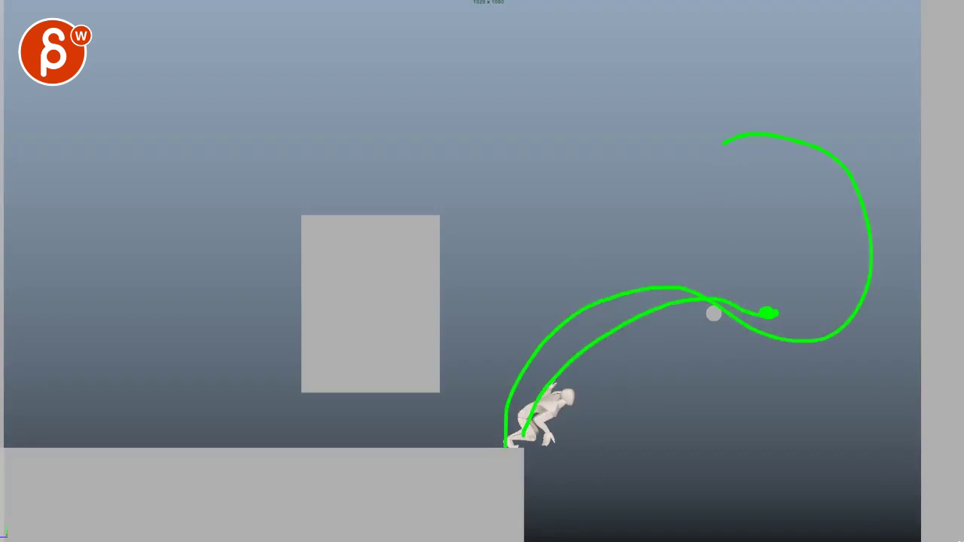
key(space)
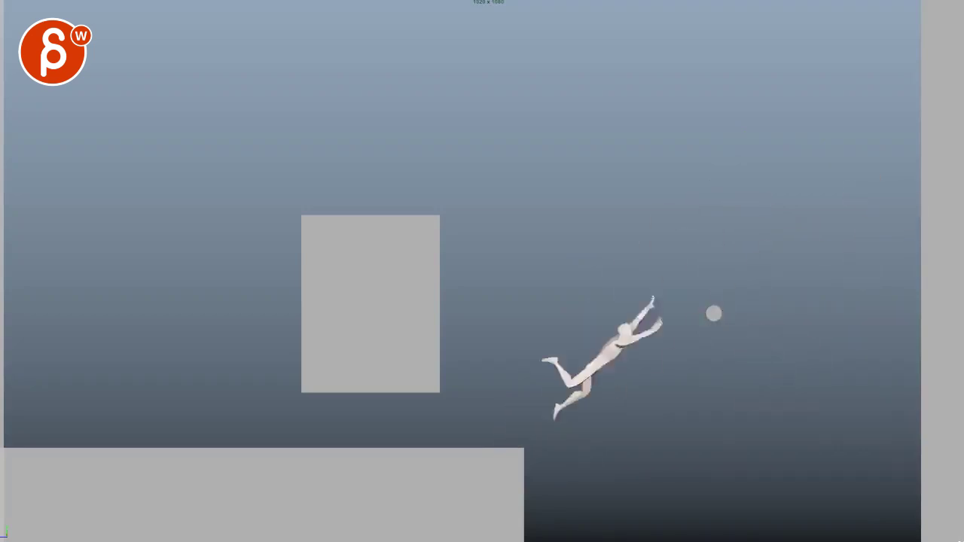
mouse_move(497, 432)
mouse_down()
mouse_move(632, 299)
mouse_move(683, 330)
mouse_move(744, 235)
mouse_move(668, 286)
mouse_move(810, 324)
mouse_move(697, 196)
mouse_move(633, 330)
mouse_move(881, 224)
mouse_up()
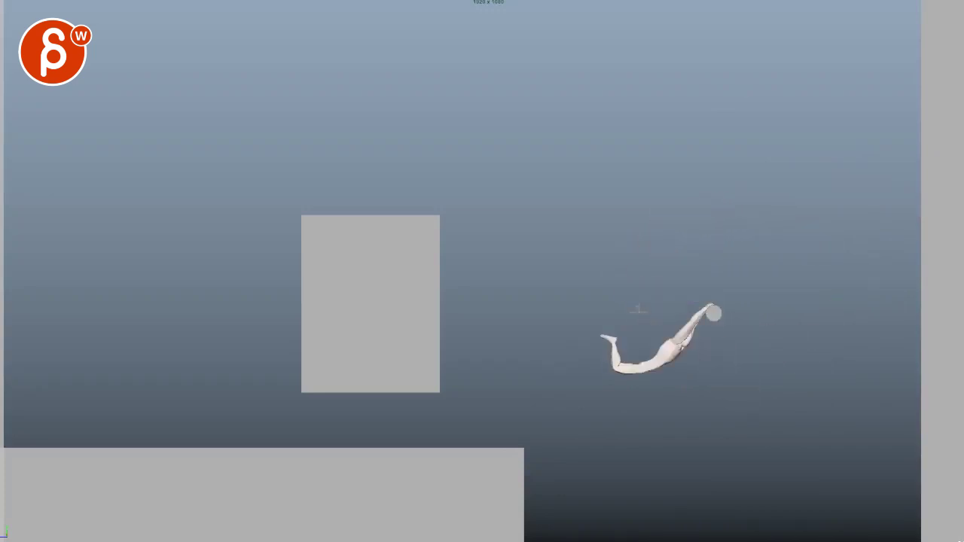
Sketch alternative swing poses in green on successive bar frames, with curved body lines and the legs dragging behind.
drag(638, 368, 574, 354)
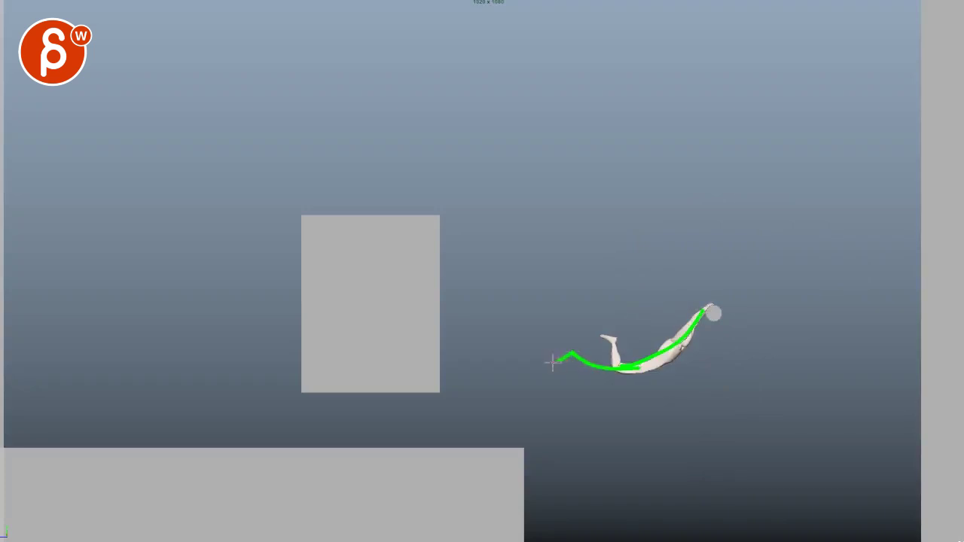
key(Right)
mouse_move(710, 323)
mouse_down()
mouse_move(709, 352)
mouse_move(678, 408)
mouse_up()
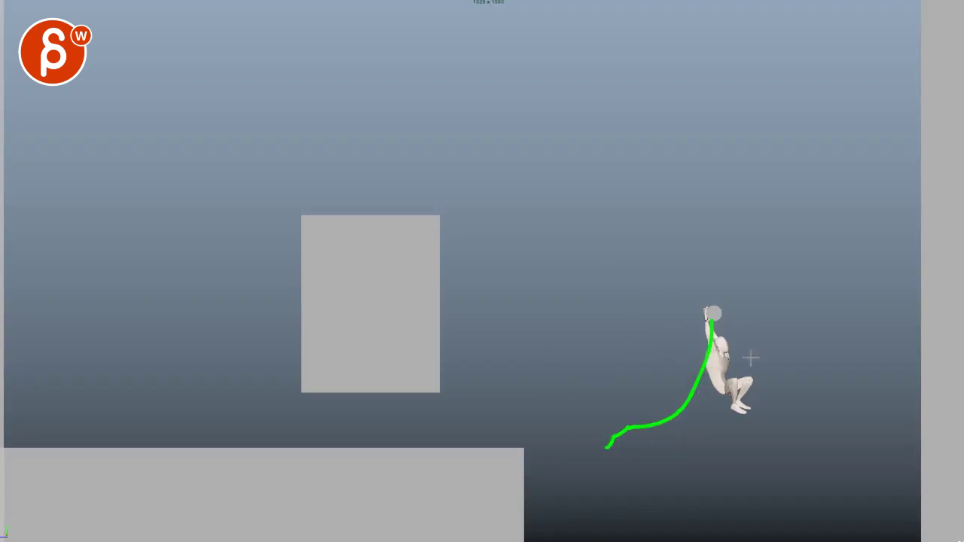
mouse_move(766, 371)
mouse_down()
mouse_move(772, 436)
mouse_move(777, 424)
mouse_move(766, 427)
mouse_move(783, 388)
mouse_move(763, 430)
mouse_up()
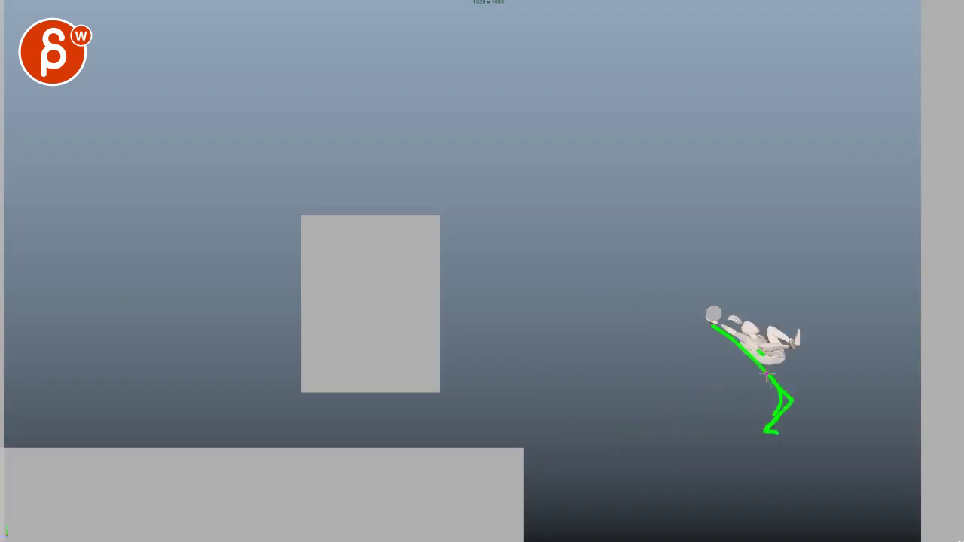
drag(766, 374, 745, 345)
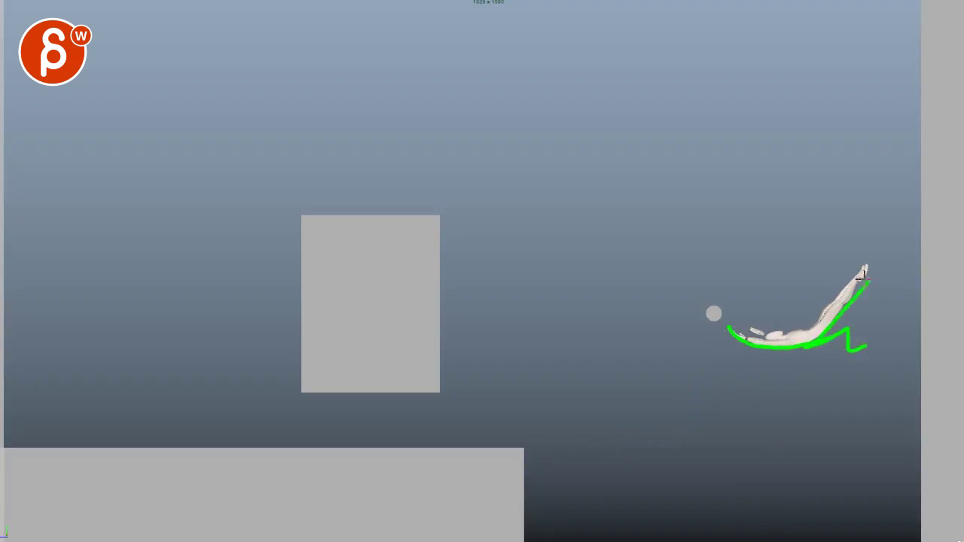
Add green strokes over the figure flying off the bar, and step back through the swing poses.
drag(749, 314, 774, 331)
drag(919, 220, 838, 308)
key(alt+comma)
key(alt+comma)
key(alt+comma)
key(alt+comma)
key(alt+comma)
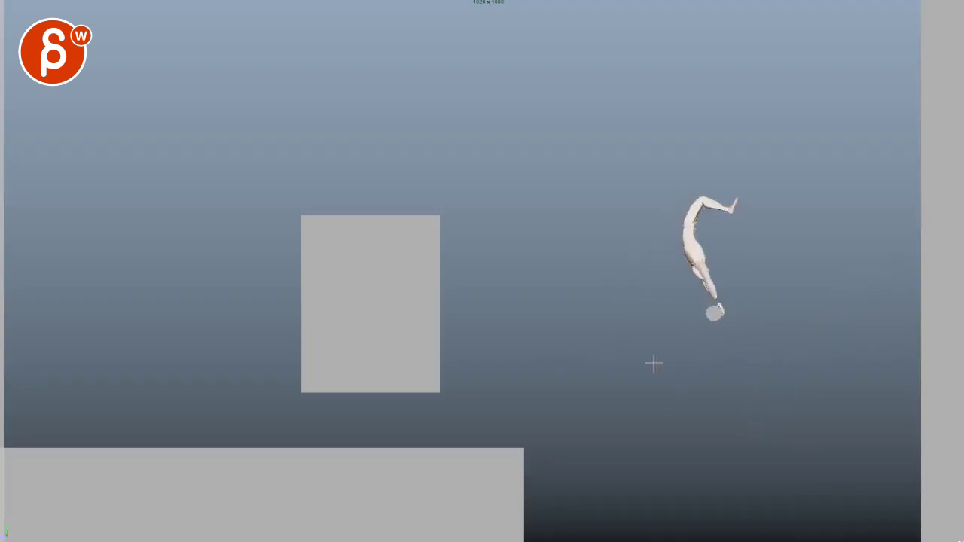
Draw strokes marking the swing around the bar and its approach, and play the animation.
drag(633, 334, 391, 380)
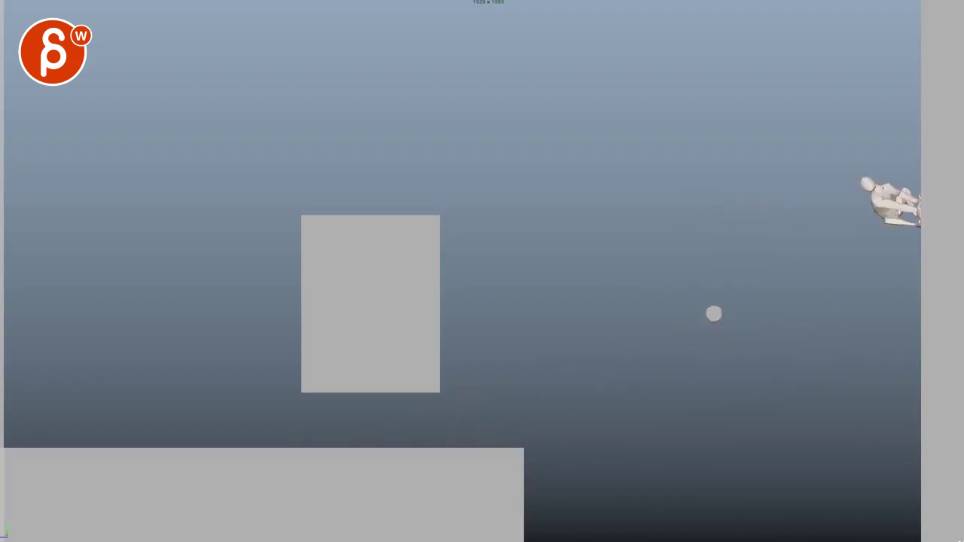
mouse_move(697, 281)
mouse_down()
mouse_move(391, 452)
mouse_move(404, 466)
mouse_move(681, 312)
mouse_move(708, 308)
mouse_move(707, 407)
mouse_up()
drag(602, 361, 677, 342)
key(alt+v)
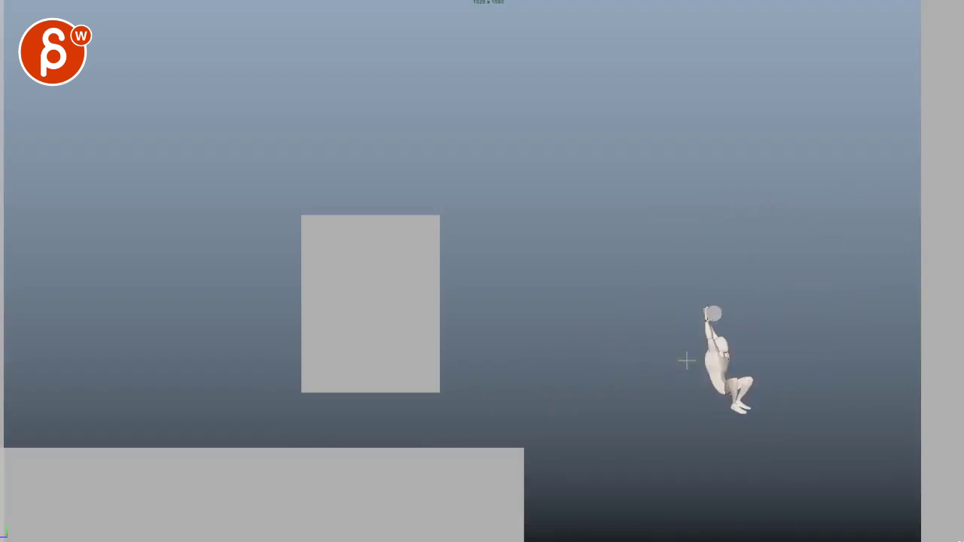
Draw circular green arcs around the bar tracing the swinging body's path.
mouse_move(704, 296)
mouse_down()
mouse_move(670, 366)
mouse_move(639, 350)
mouse_up()
drag(635, 278, 658, 239)
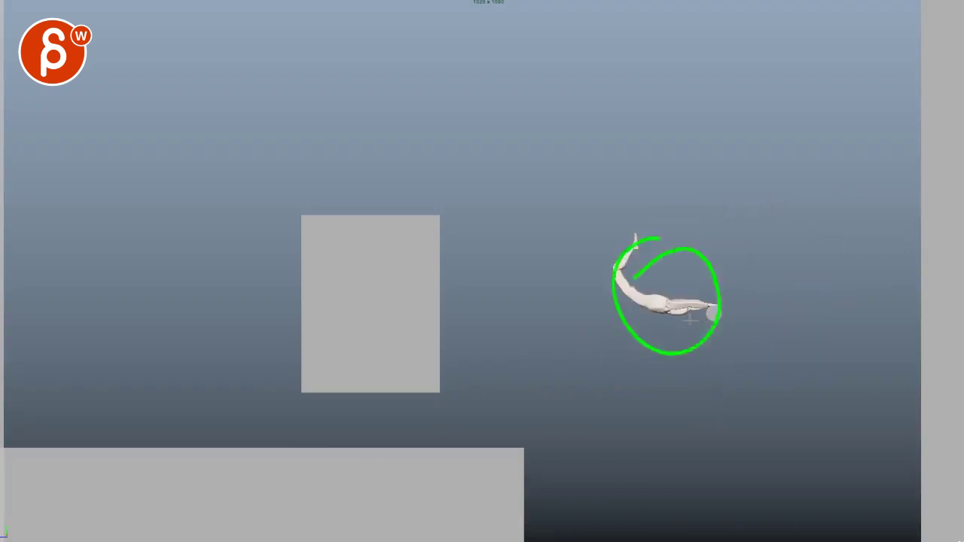
drag(691, 319, 637, 377)
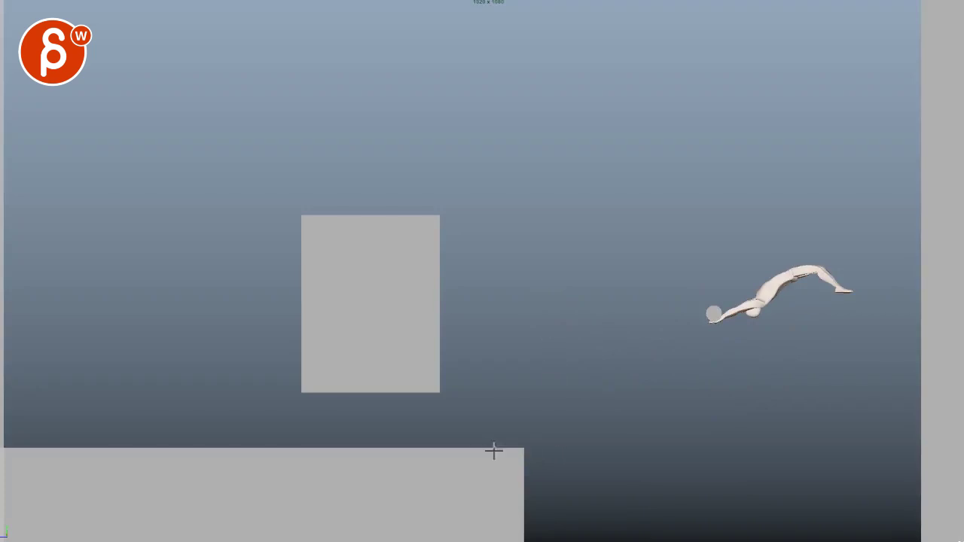
Draw a leap path from the ledge into repeated swing arcs around the bar, clear it, and step forward through the swing poses.
mouse_move(484, 454)
mouse_down()
mouse_move(505, 388)
mouse_move(635, 294)
mouse_move(759, 335)
mouse_move(742, 255)
mouse_up()
mouse_move(673, 369)
mouse_down()
mouse_move(795, 311)
mouse_move(741, 307)
mouse_move(760, 324)
mouse_up()
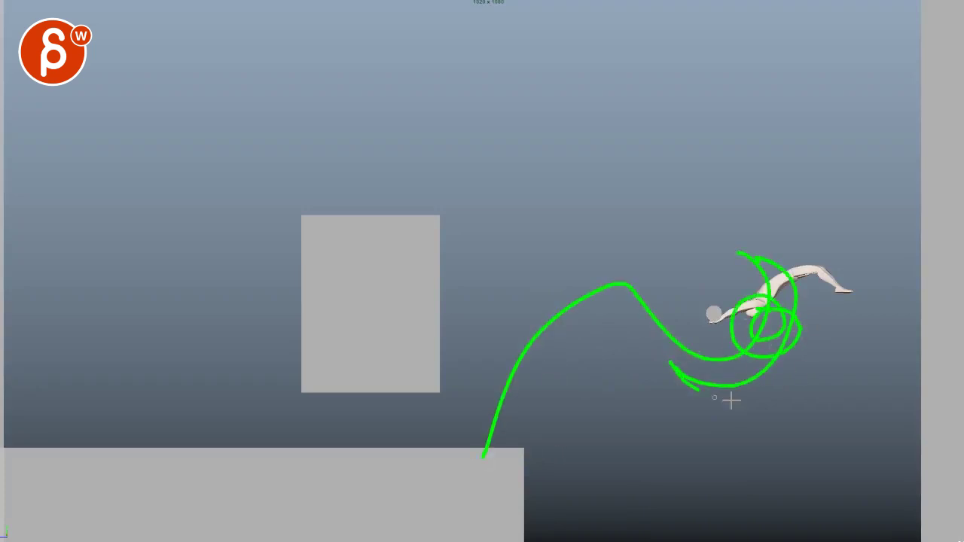
mouse_move(731, 401)
mouse_down()
mouse_move(767, 265)
mouse_move(779, 279)
mouse_up()
drag(730, 387, 710, 260)
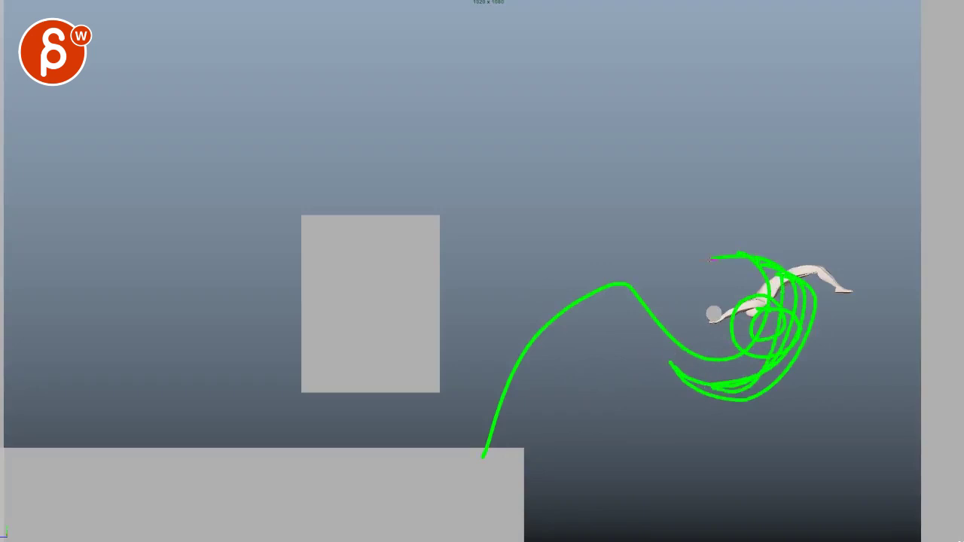
key(Escape)
key(alt+period)
key(alt+period)
key(alt+period)
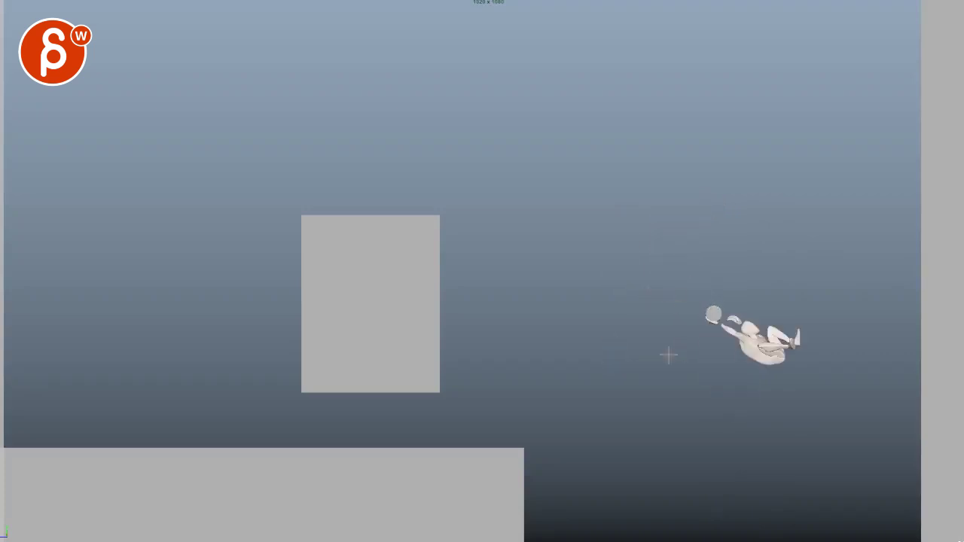
Draw green swing arcs from the bar along the figure's body and legs over the backswing poses.
mouse_move(653, 232)
mouse_down()
mouse_move(552, 324)
mouse_move(664, 470)
mouse_move(857, 340)
mouse_move(904, 190)
mouse_up()
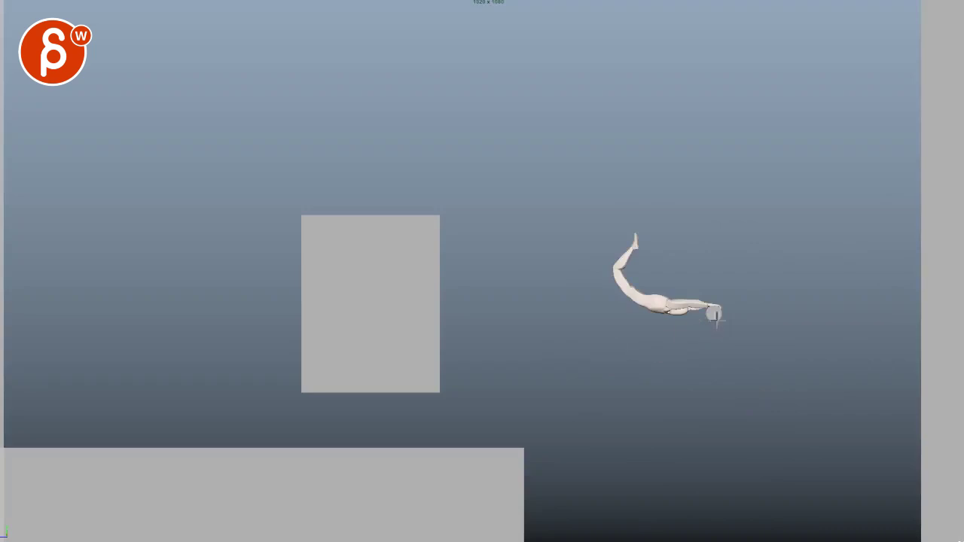
mouse_move(713, 321)
mouse_down()
mouse_move(603, 340)
mouse_move(558, 329)
mouse_up()
drag(707, 324, 553, 388)
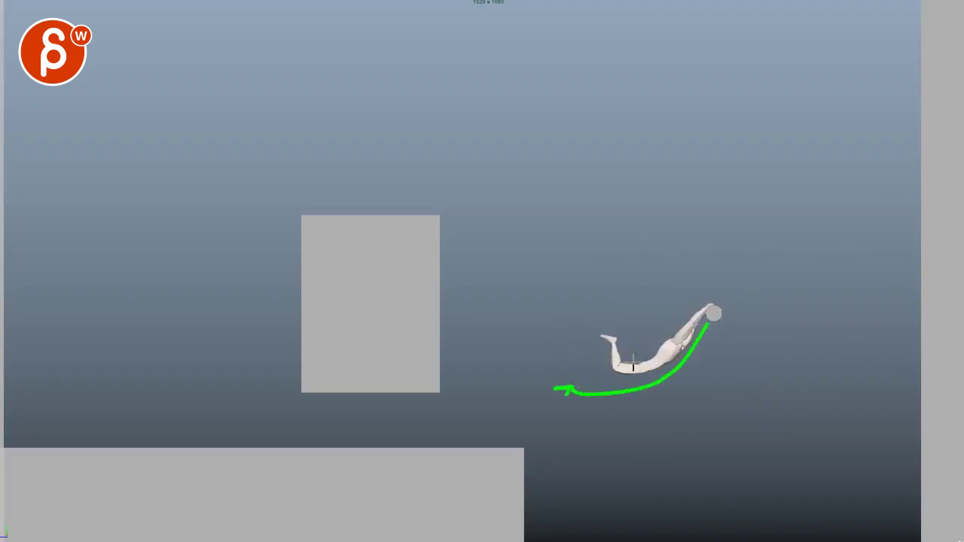
drag(656, 226, 628, 391)
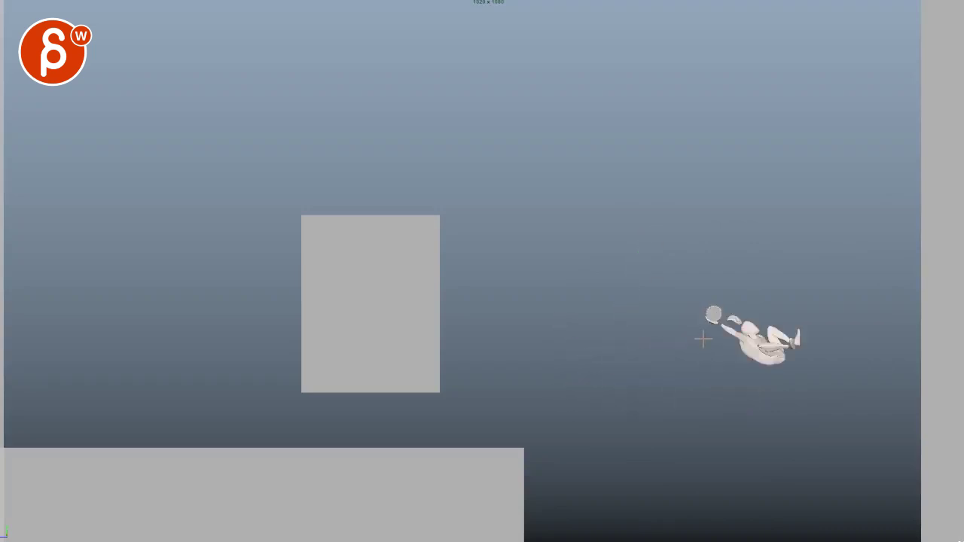
Draw a swing-out arc and hanging strokes beneath the bar for the tucked pose, and step forward one pose.
drag(703, 339, 856, 269)
drag(712, 316, 711, 386)
drag(719, 300, 717, 394)
drag(737, 339, 719, 333)
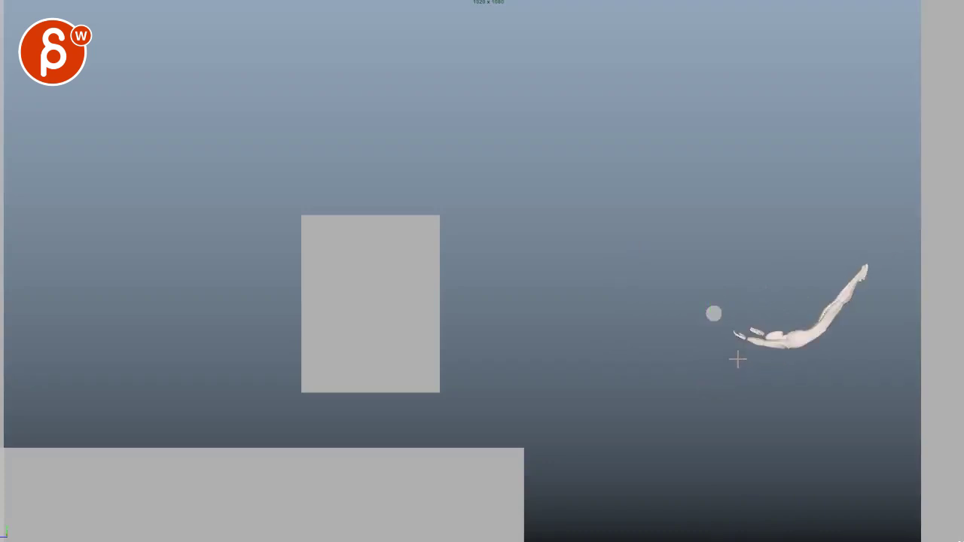
key(.)
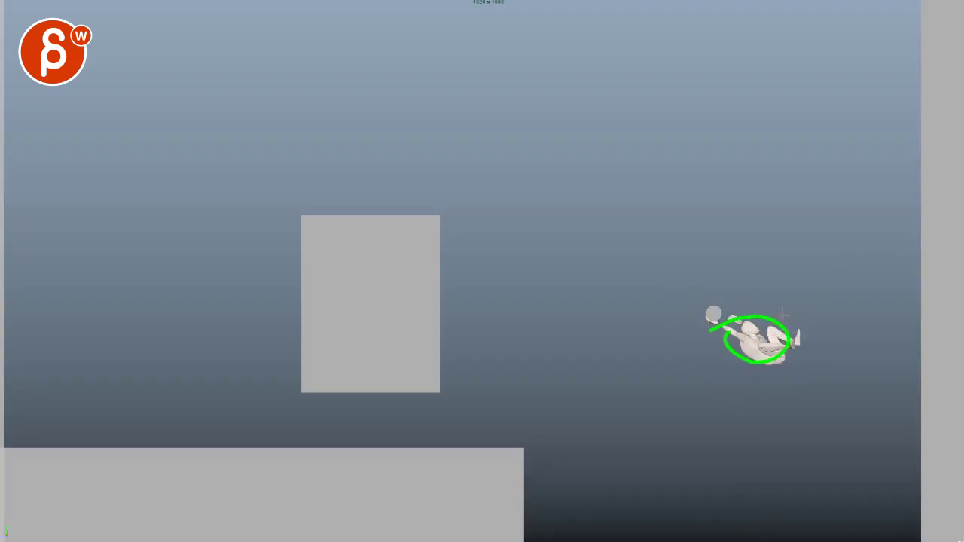
Draw upward arcs from the bar over the release poses and a body curve on the backswing pose, and step forward.
mouse_move(711, 326)
mouse_down()
mouse_move(764, 359)
mouse_move(872, 223)
mouse_up()
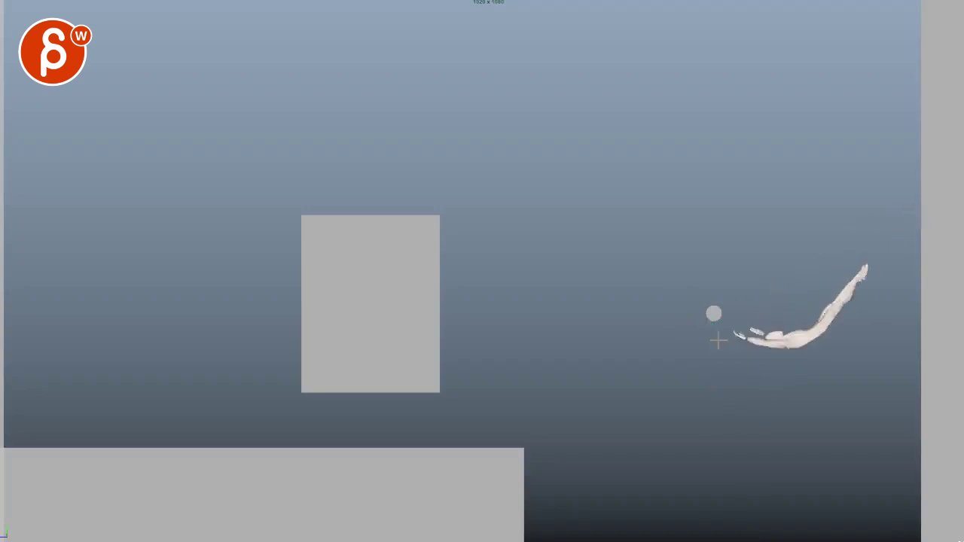
mouse_move(668, 295)
mouse_down()
mouse_move(721, 404)
mouse_move(928, 211)
mouse_up()
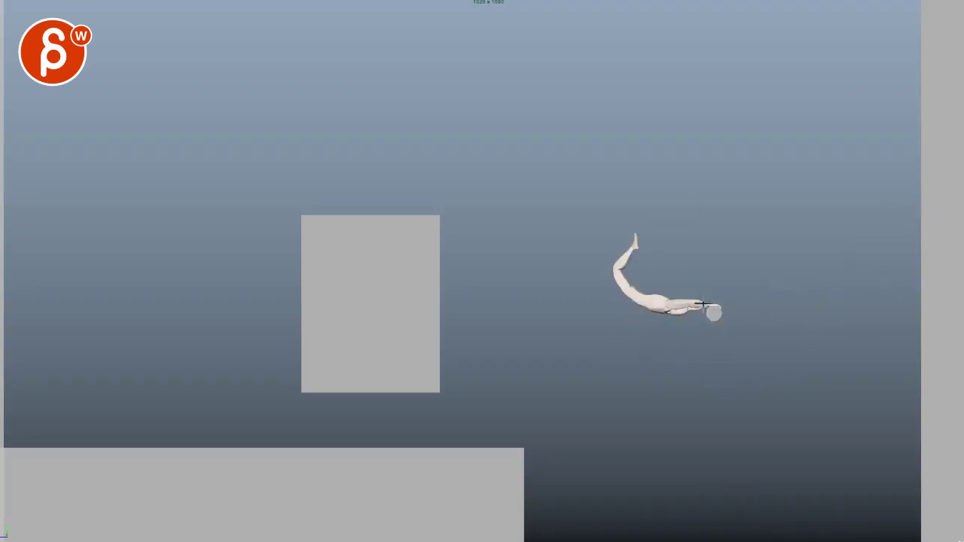
drag(673, 311, 591, 281)
key(period)
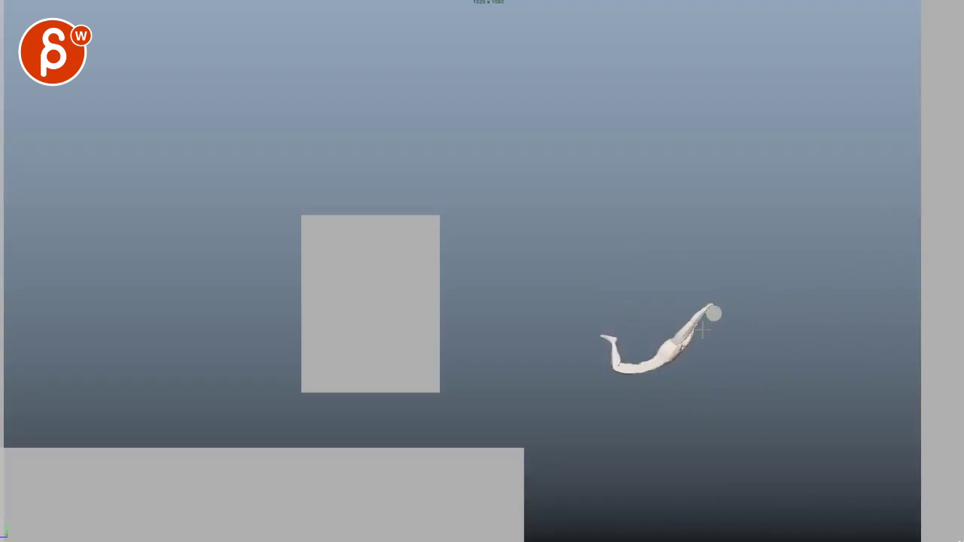
Trace a body curve from the bar over the downswing pose and the tucked pose, stepping forward between them.
drag(713, 321, 578, 387)
key(period)
key(period)
mouse_move(717, 329)
mouse_down()
mouse_move(703, 444)
mouse_move(794, 383)
mouse_up()
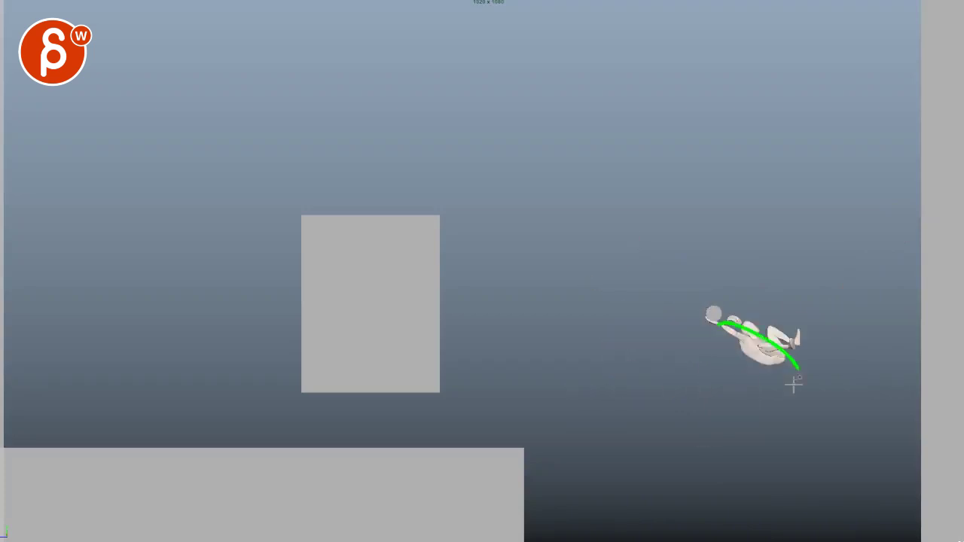
drag(773, 339, 813, 371)
key(period)
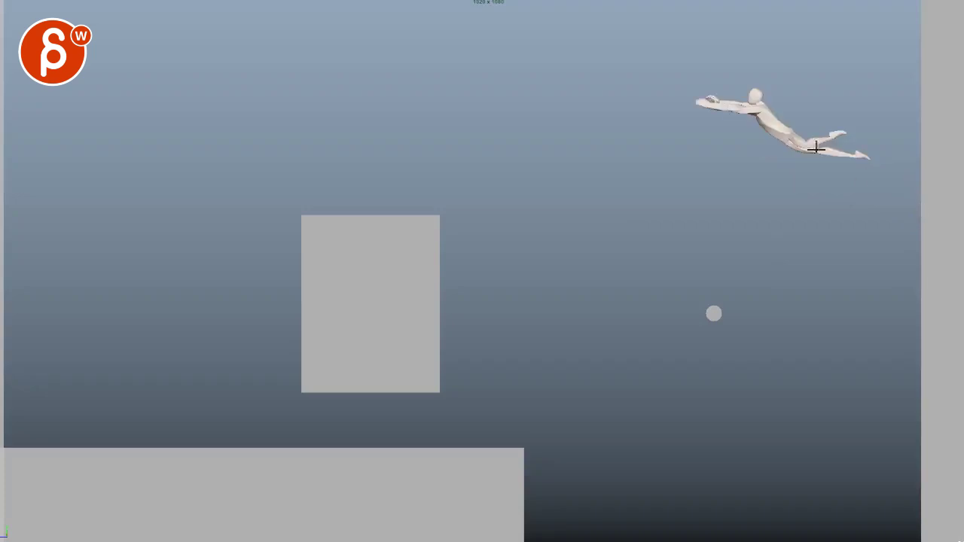
Draw the flying figure's body line and its trailing path back to the far wall, and step forward.
mouse_move(770, 107)
mouse_down()
mouse_move(800, 144)
mouse_move(860, 181)
mouse_up()
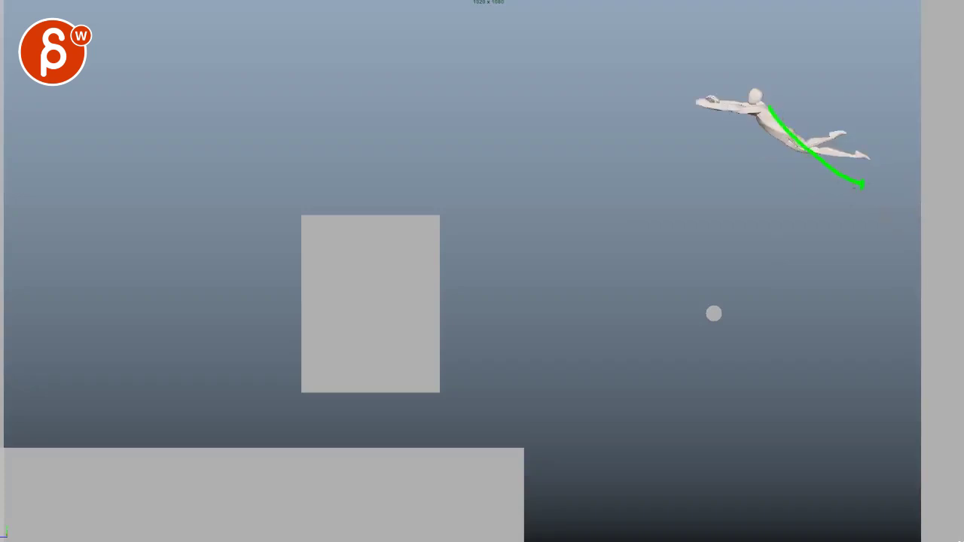
drag(917, 199, 920, 223)
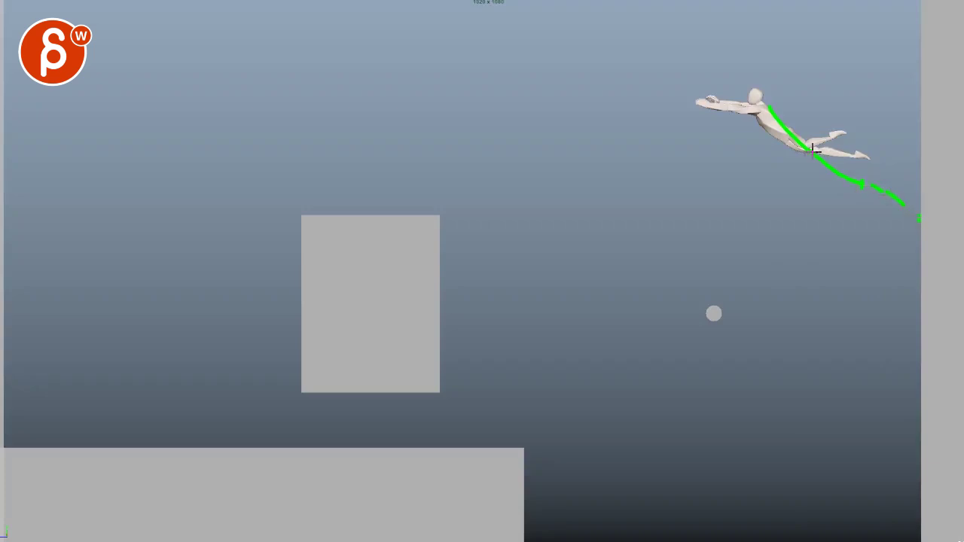
drag(803, 142, 854, 154)
key(period)
Mark the airborne leap pose, trace the full path from the bar to the wall and over to the block, and clear it.
mouse_move(695, 95)
mouse_down()
mouse_move(728, 116)
mouse_move(769, 110)
mouse_move(762, 91)
mouse_up()
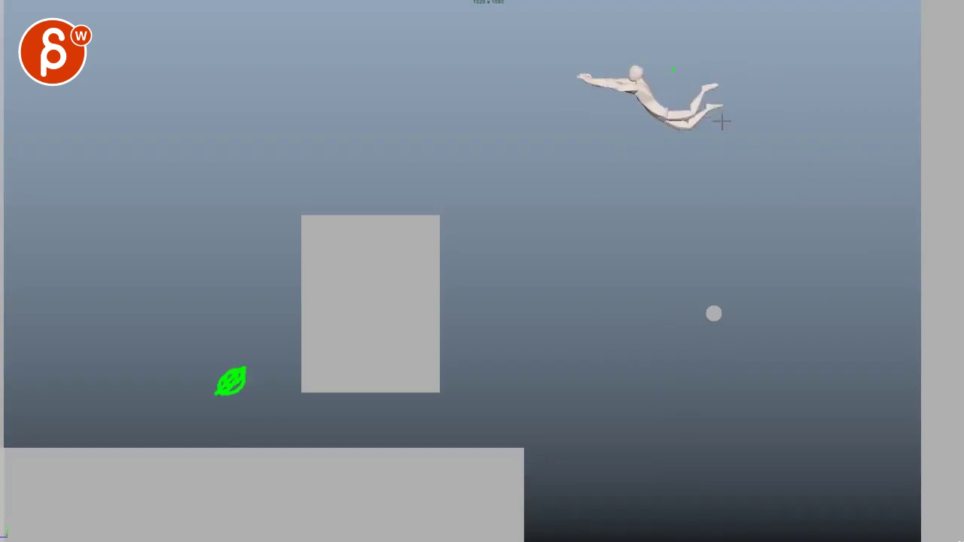
mouse_move(726, 112)
mouse_down()
mouse_move(662, 89)
mouse_move(628, 91)
mouse_move(701, 91)
mouse_up()
key(Right)
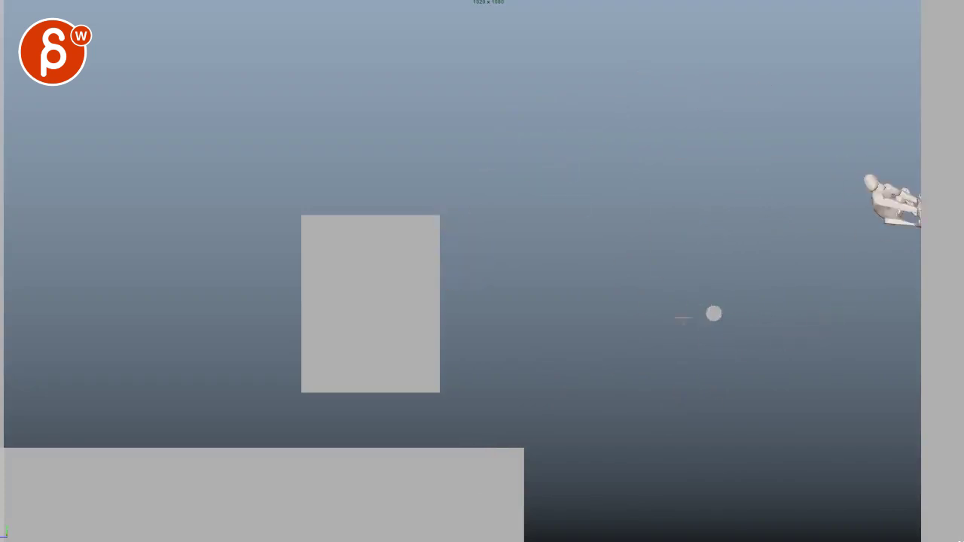
mouse_move(611, 330)
mouse_down()
mouse_move(882, 232)
mouse_move(793, 90)
mouse_move(499, 178)
mouse_up()
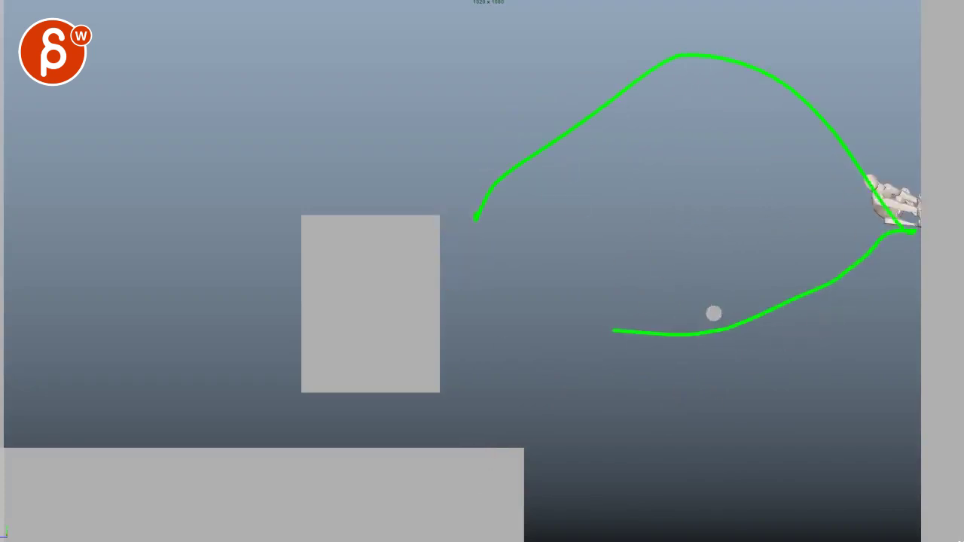
key(Escape)
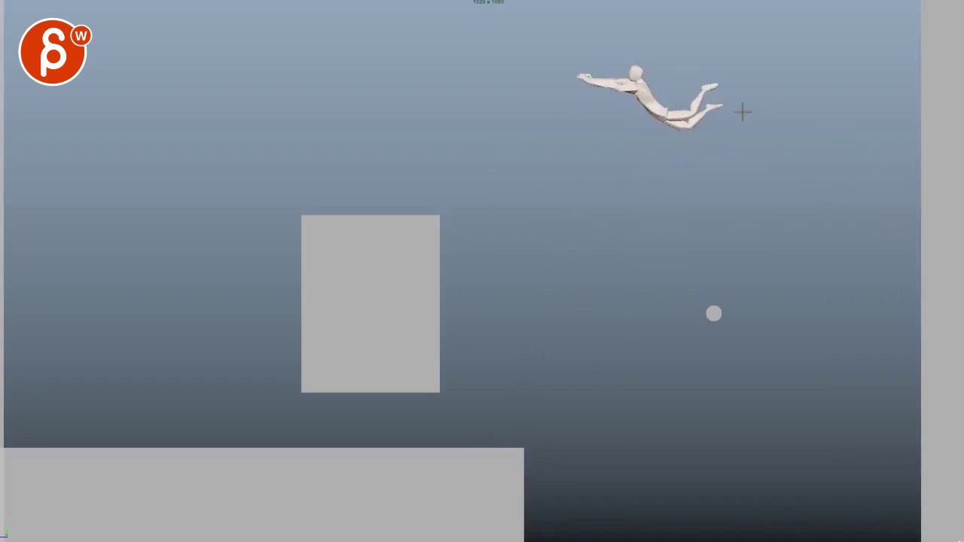
Sketch an alternative tucked stick-figure pose over the airborne figure, and step forward to the pose reaching the block.
mouse_move(732, 96)
mouse_down()
mouse_move(614, 42)
mouse_move(637, 50)
mouse_move(636, 118)
mouse_up()
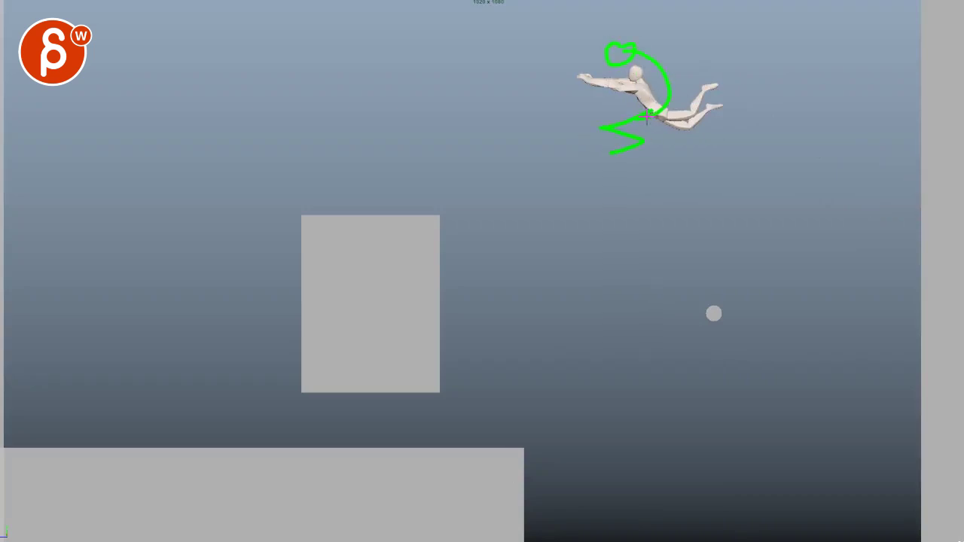
drag(663, 112, 629, 97)
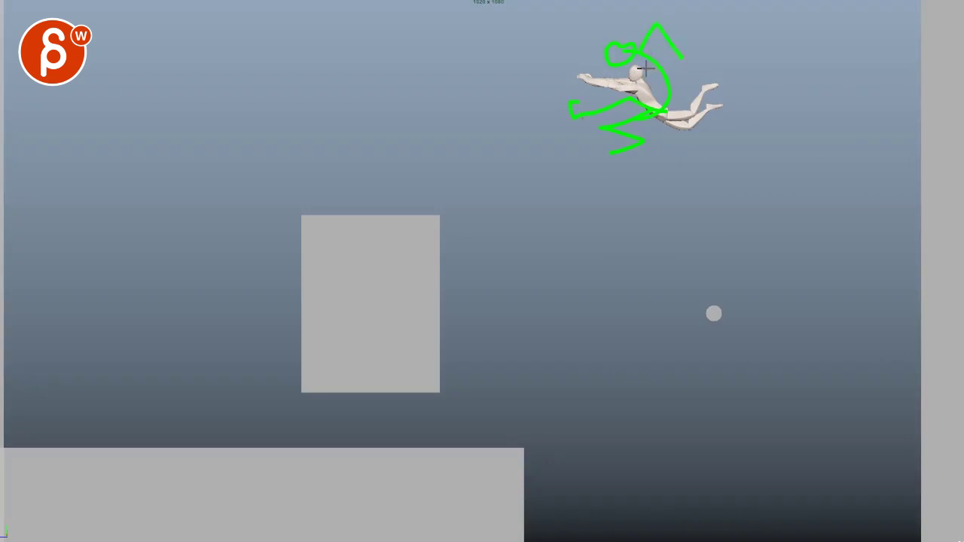
key(.)
key(.)
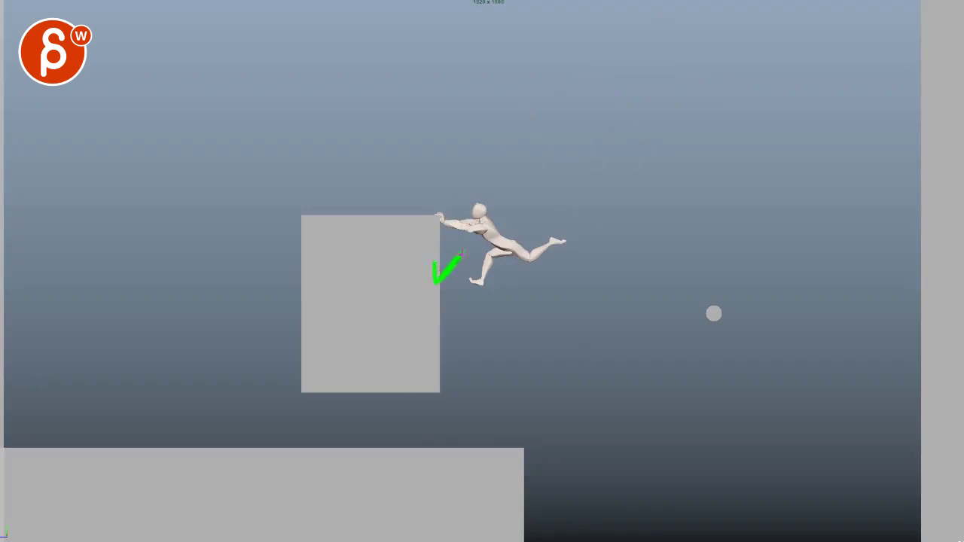
Draw a diagonal momentum arrow into the block's side, clear it, and mark the crouched hanging pose at the block's edge.
drag(460, 254, 500, 217)
drag(427, 255, 479, 226)
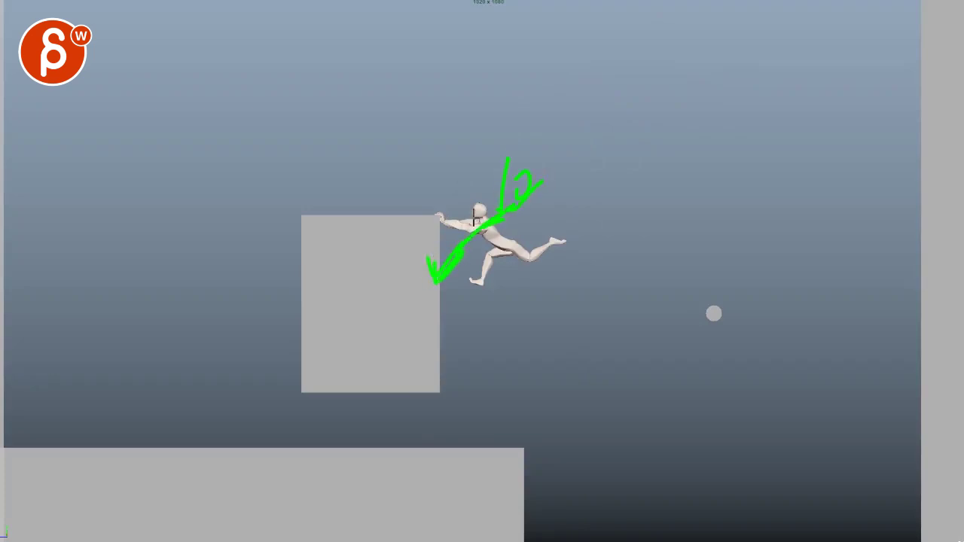
drag(446, 265, 430, 259)
key(Escape)
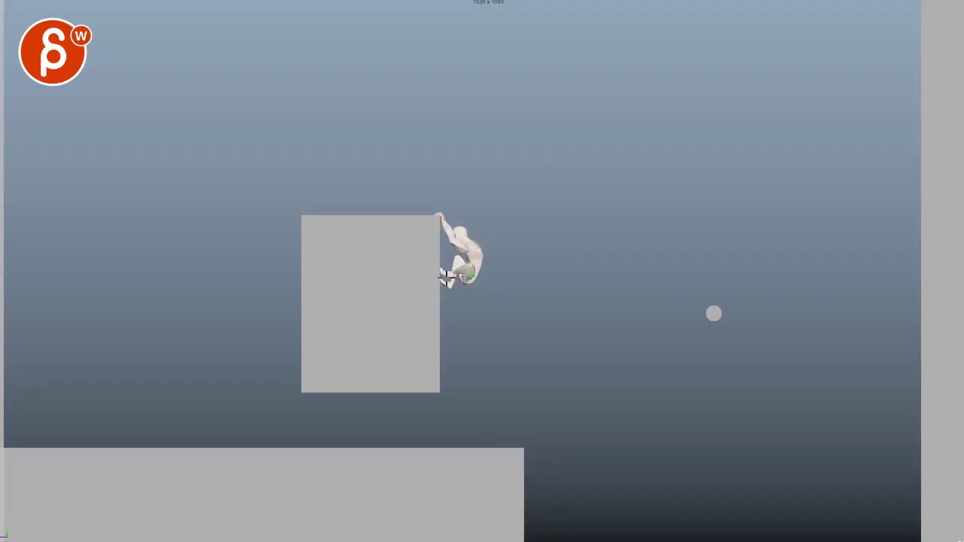
mouse_move(454, 267)
mouse_down()
mouse_move(481, 258)
mouse_move(468, 277)
mouse_move(478, 256)
mouse_move(439, 219)
mouse_up()
key(Escape)
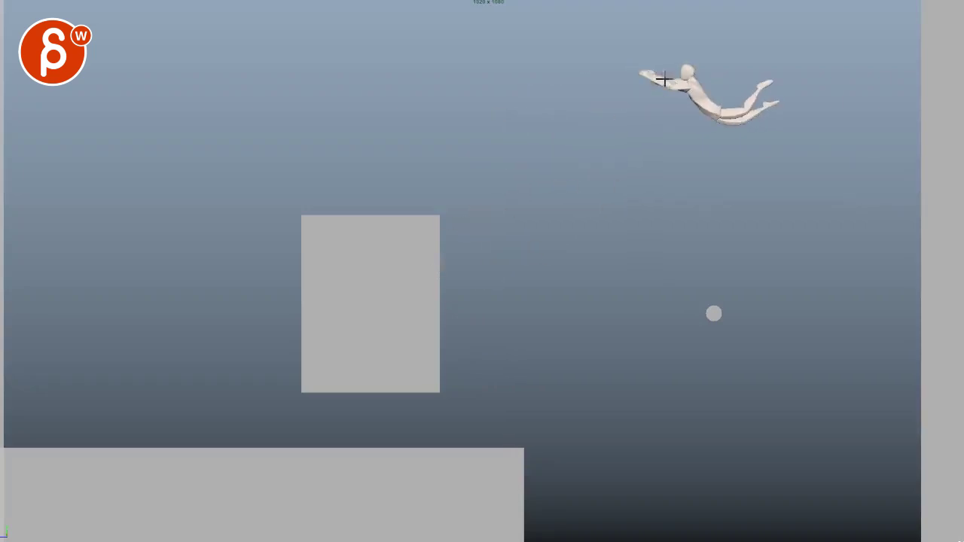
Mark the arms of the leaping figure, erase the marks, and step back and forth through the leap poses.
drag(640, 72, 669, 107)
key(e)
key(alt+comma)
key(alt+comma)
key(alt+period)
key(alt+period)
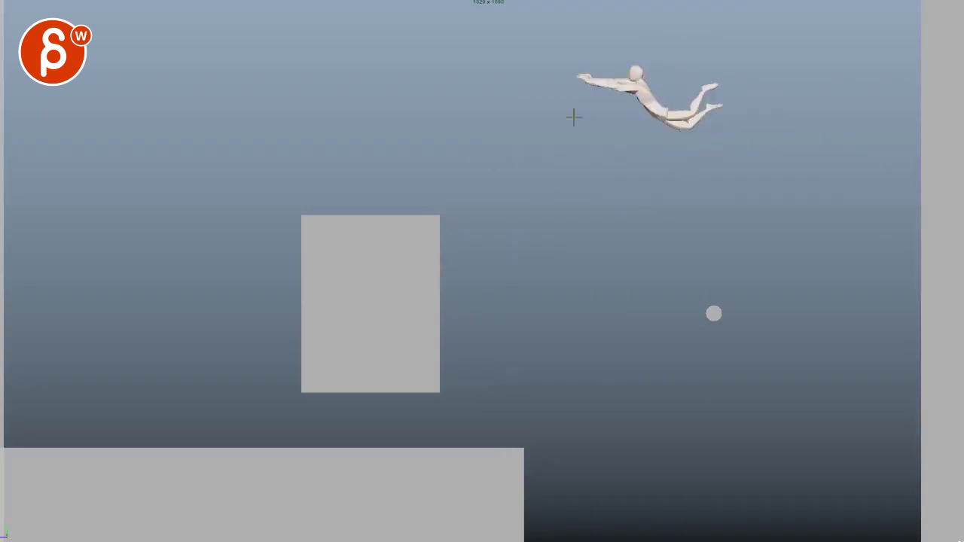
key(alt+period)
key(alt+period)
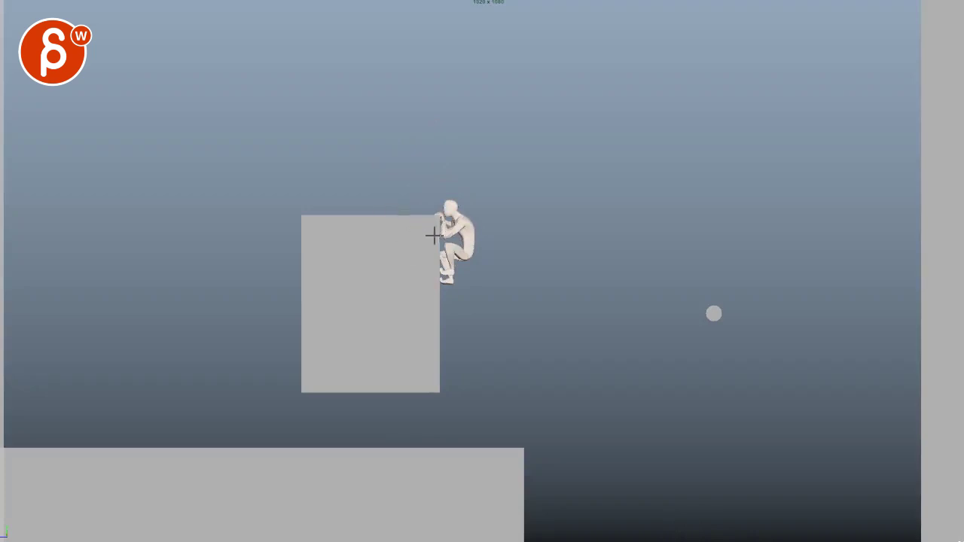
Sketch an upright push-up pose and an arc over the block's edge on the climbing figure, and clear the sketch.
click(438, 274)
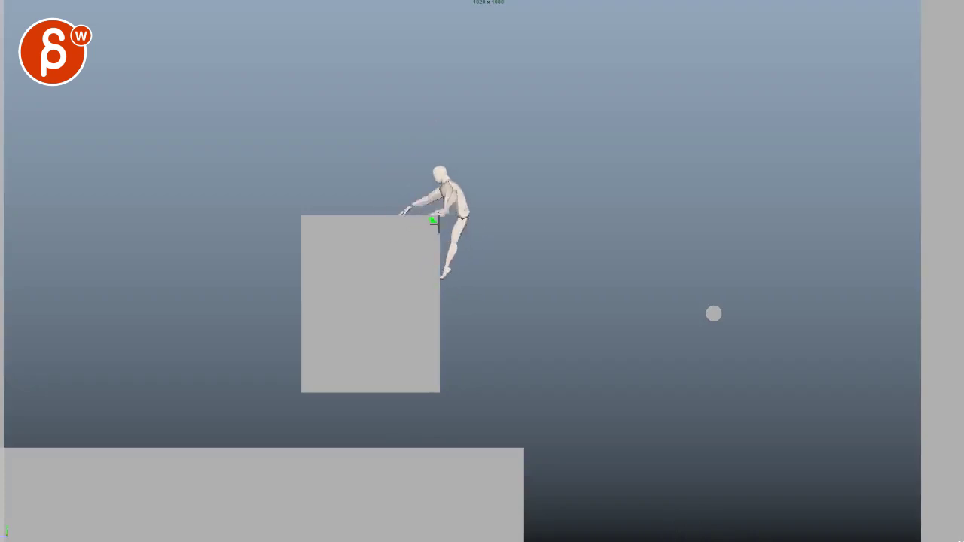
drag(436, 217, 446, 170)
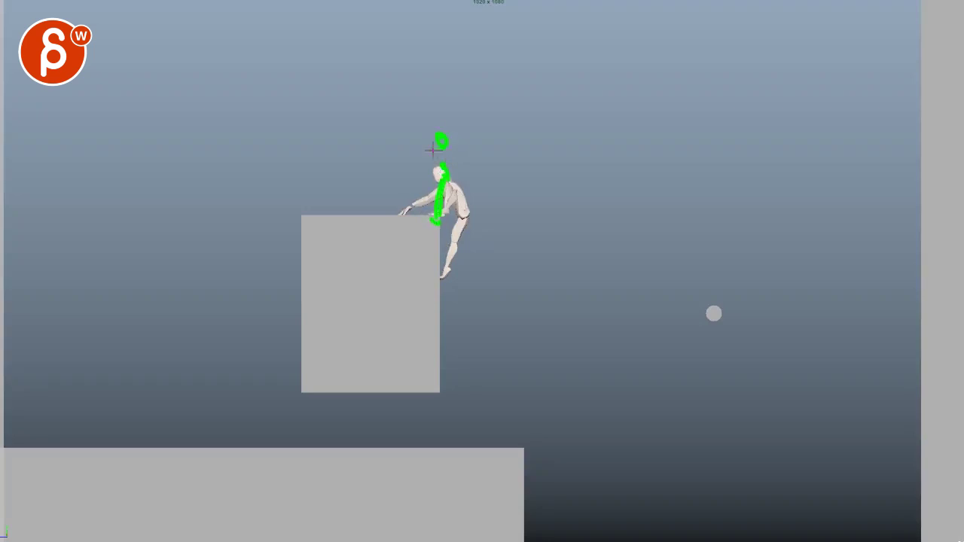
mouse_move(457, 204)
mouse_down()
mouse_move(454, 282)
mouse_move(462, 217)
mouse_move(420, 126)
mouse_up()
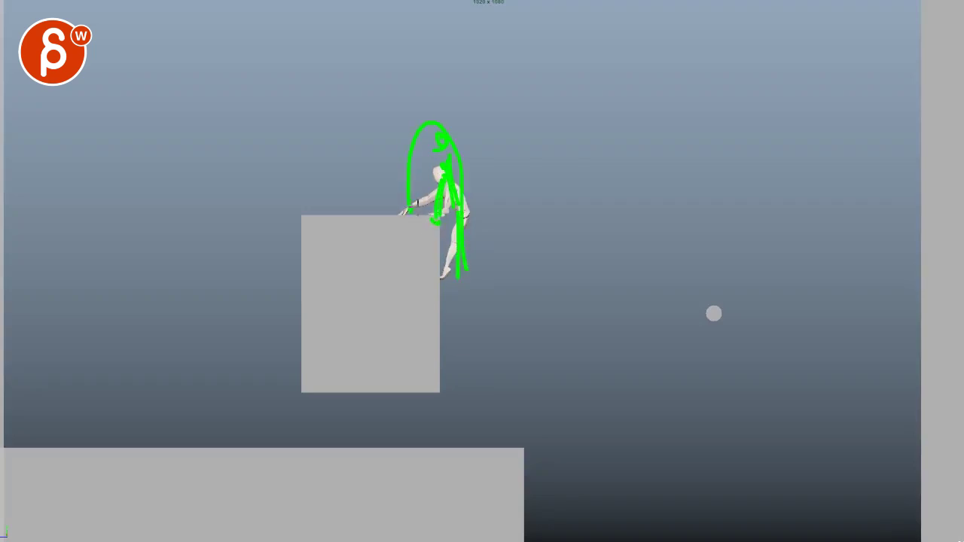
key(Escape)
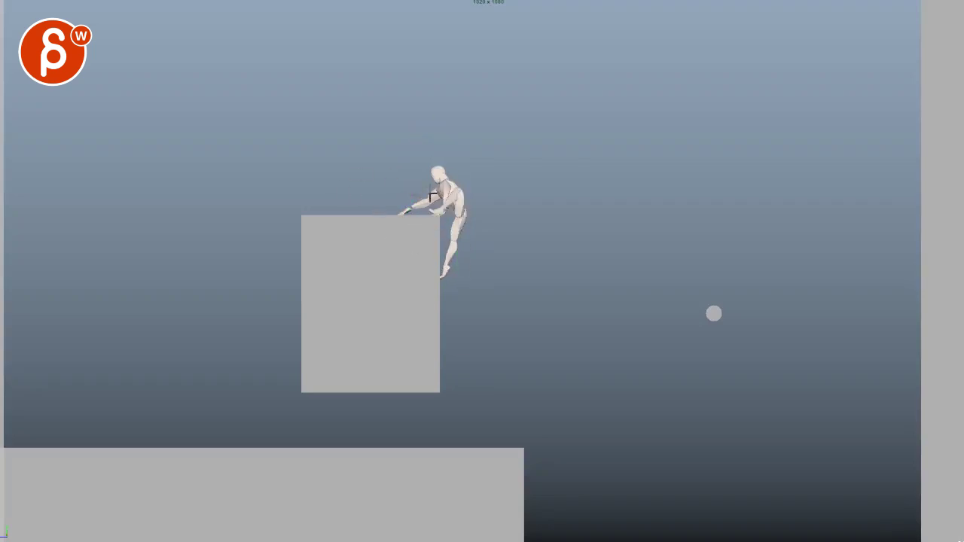
Sketch a walking stick figure on the block beside the standing figure, clear it, and add strokes around the final poses.
drag(433, 194, 435, 127)
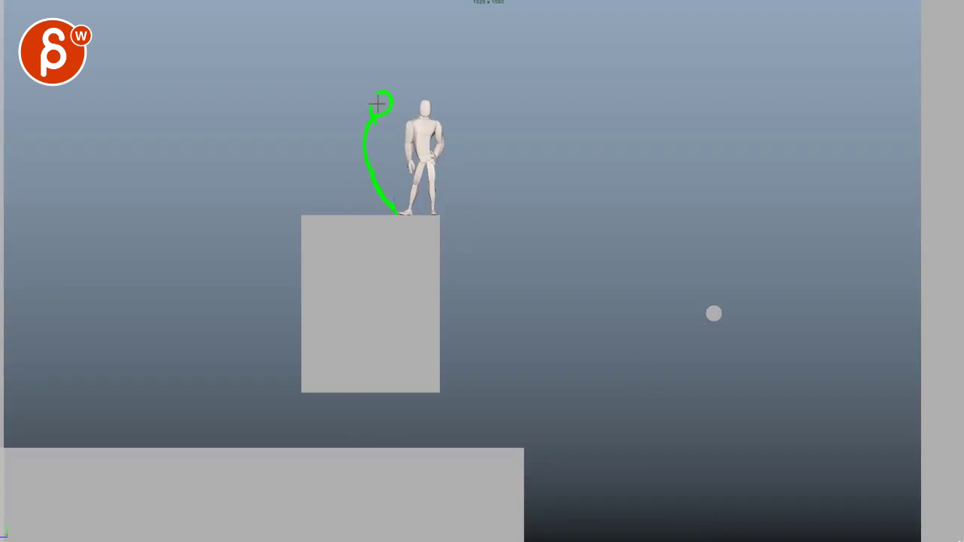
drag(376, 103, 373, 113)
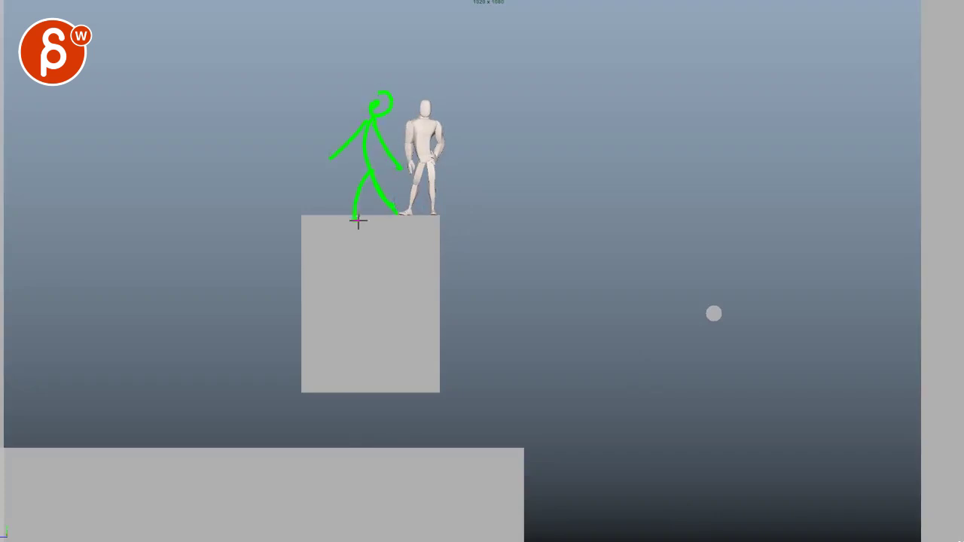
key(Escape)
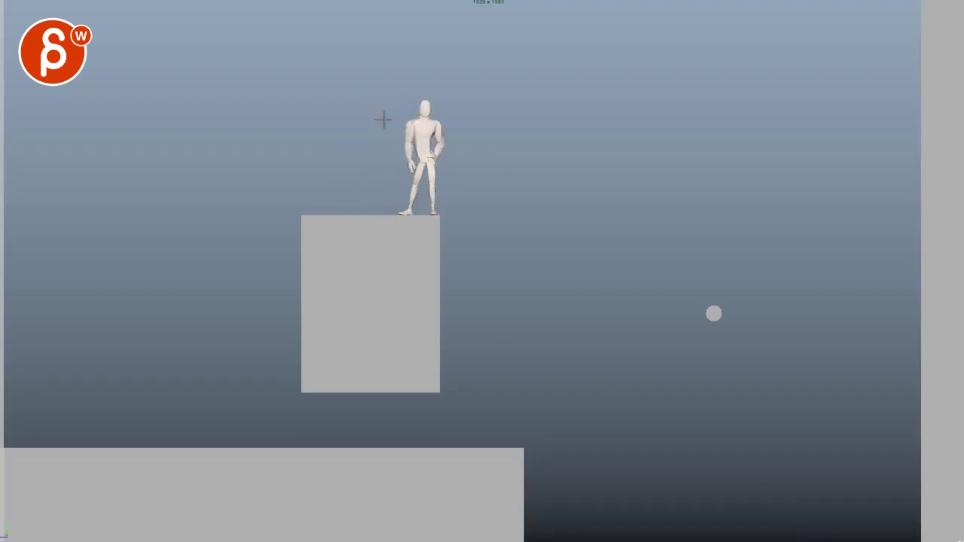
drag(480, 47, 491, 124)
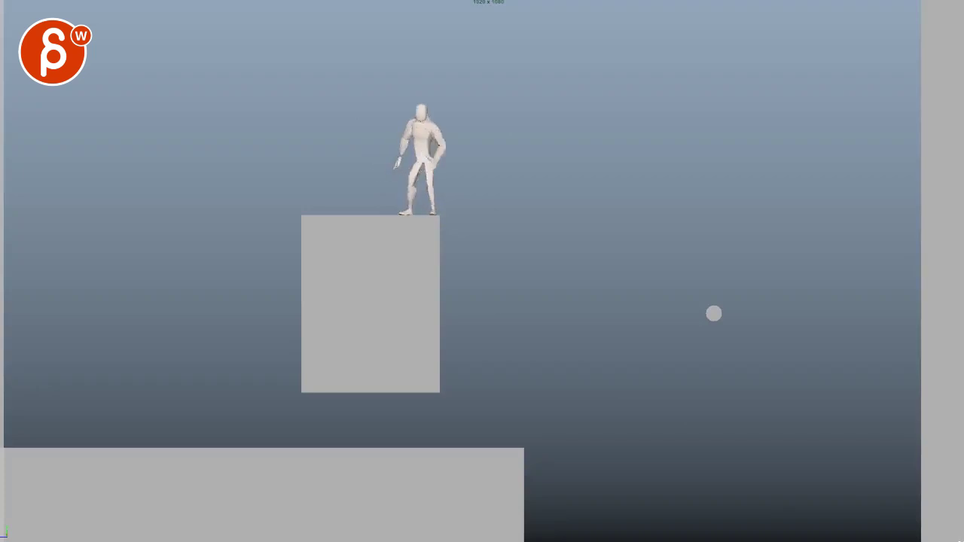
drag(402, 64, 421, 55)
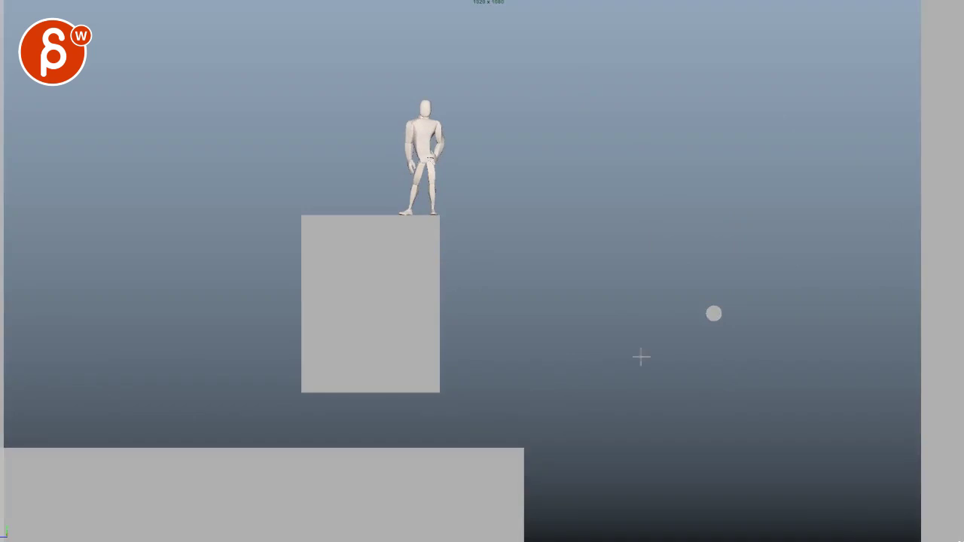
Draw a climbing path over the block's edge into a low stick-figure pose on top, and clear the sketch.
mouse_move(457, 249)
mouse_down()
mouse_move(445, 130)
mouse_move(404, 188)
mouse_up()
mouse_move(390, 116)
mouse_down()
mouse_move(372, 119)
mouse_move(393, 191)
mouse_up()
drag(378, 157, 378, 159)
drag(368, 211, 374, 170)
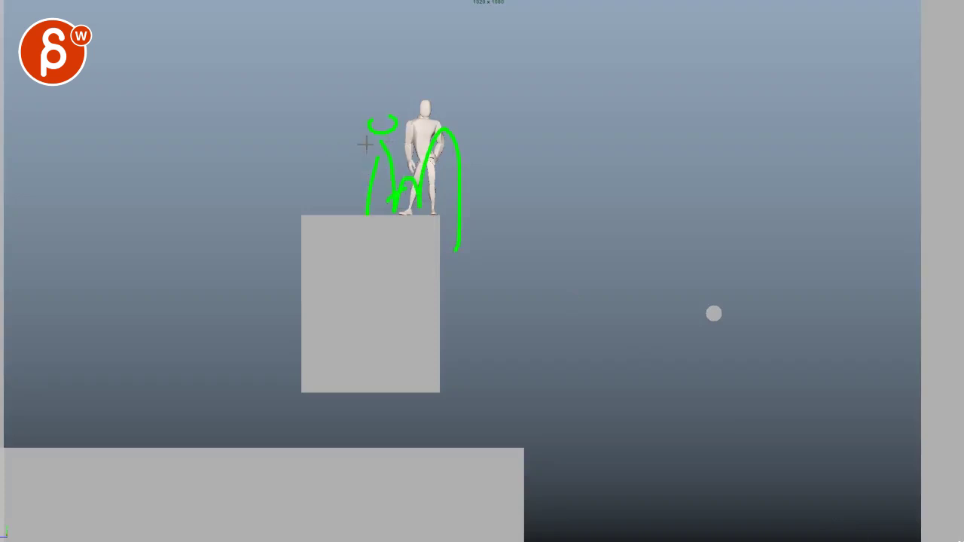
key(Escape)
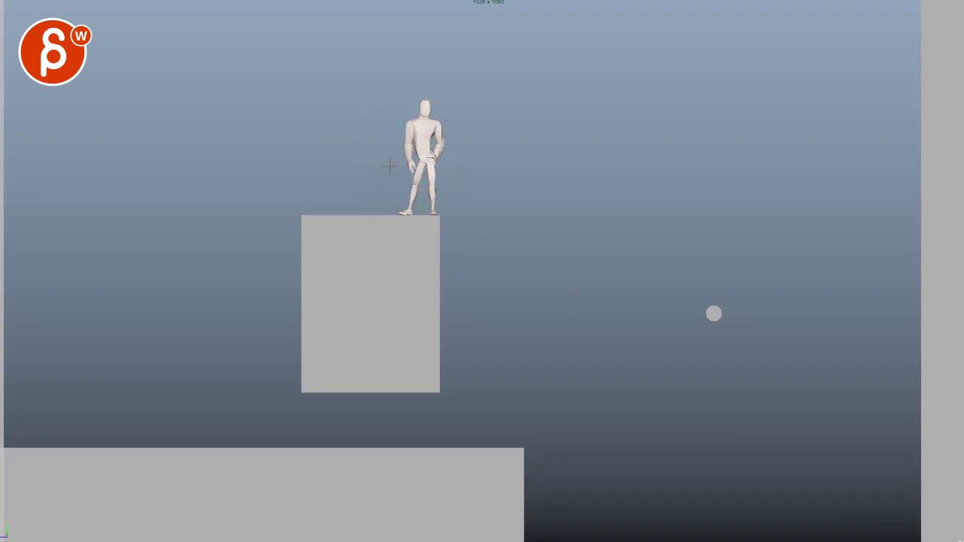
Sketch further body strokes and a head on the block beside the standing figure, and erase them.
mouse_move(375, 125)
mouse_down()
mouse_move(347, 125)
mouse_move(350, 154)
mouse_move(341, 123)
mouse_move(365, 119)
mouse_move(348, 152)
mouse_move(345, 125)
mouse_move(325, 128)
mouse_move(359, 142)
mouse_move(366, 221)
mouse_move(339, 198)
mouse_move(334, 223)
mouse_move(375, 172)
mouse_up()
drag(336, 134, 316, 171)
mouse_move(353, 97)
mouse_down()
mouse_move(361, 116)
mouse_move(306, 221)
mouse_move(331, 82)
mouse_up()
key(e)
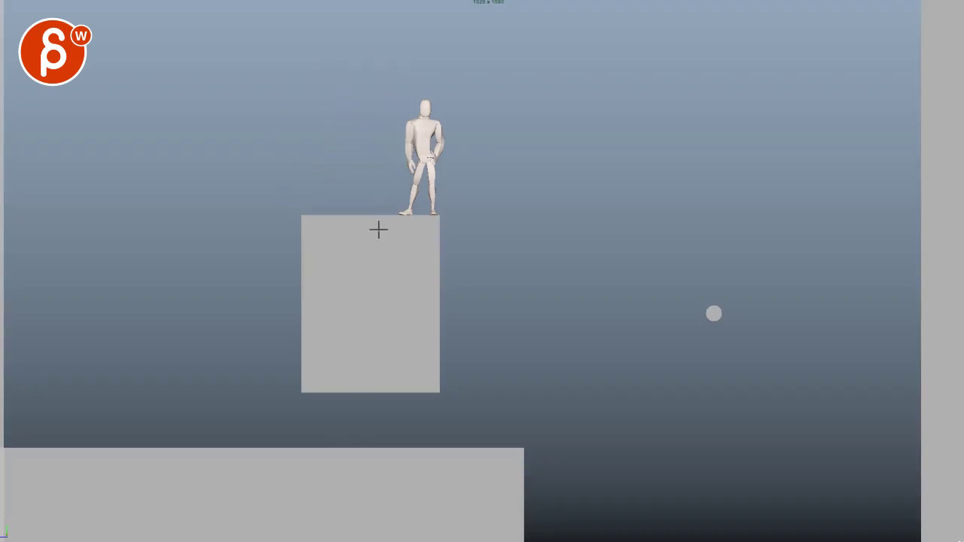